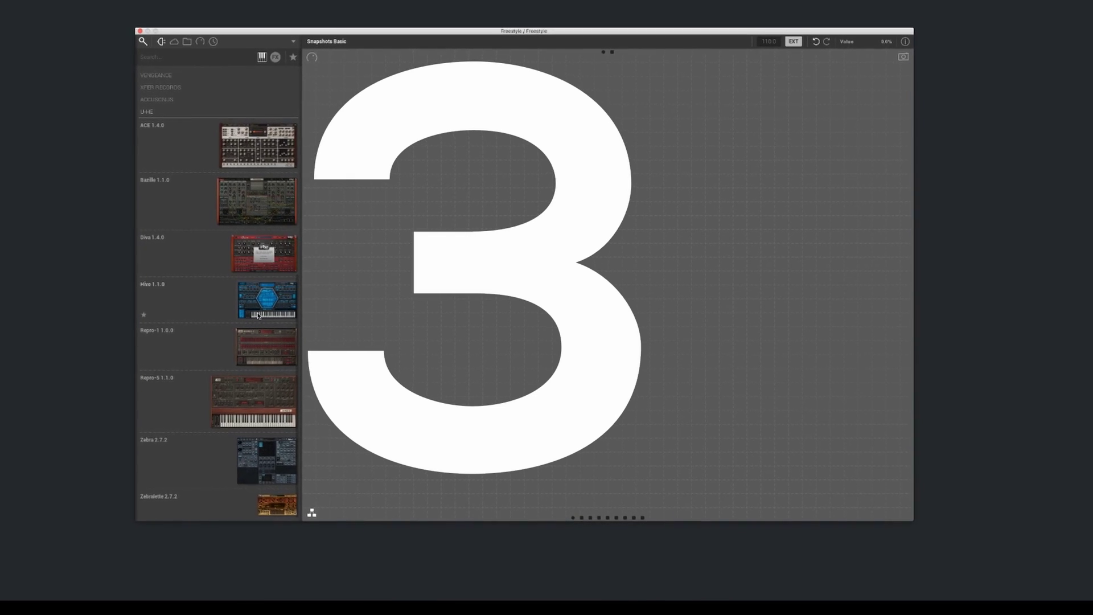
# - Add the Hive 1.1.0 synth to the workspace, adjust Filter 1's resonance to 52.50 and set its cutoff to 81.00
pyautogui.moveTo(259, 315); pyautogui.dragTo(529, 178)
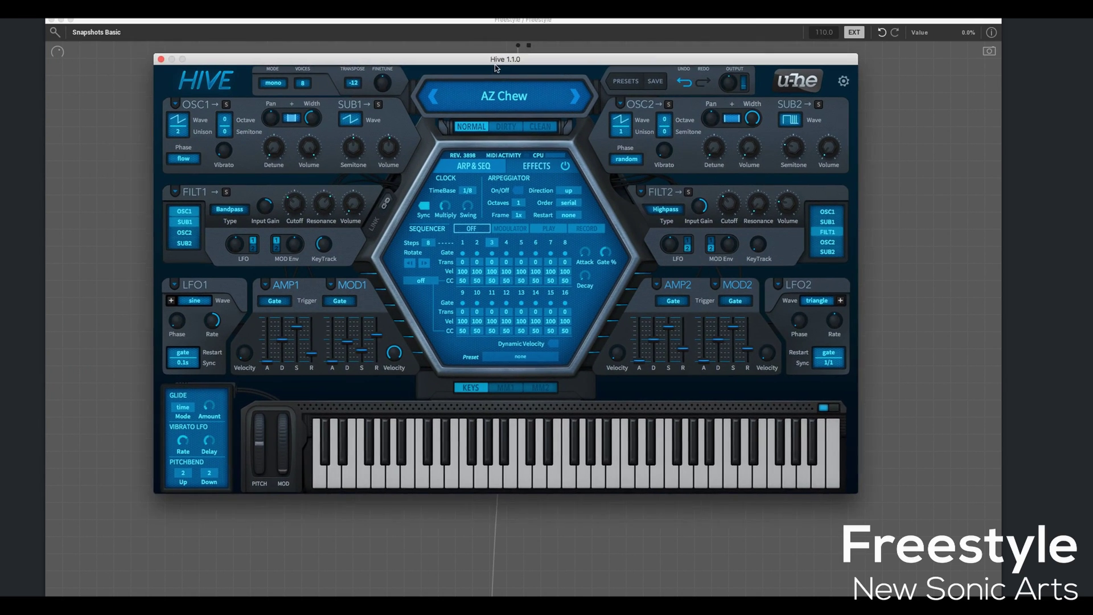
pyautogui.moveTo(494, 63); pyautogui.dragTo(499, 73)
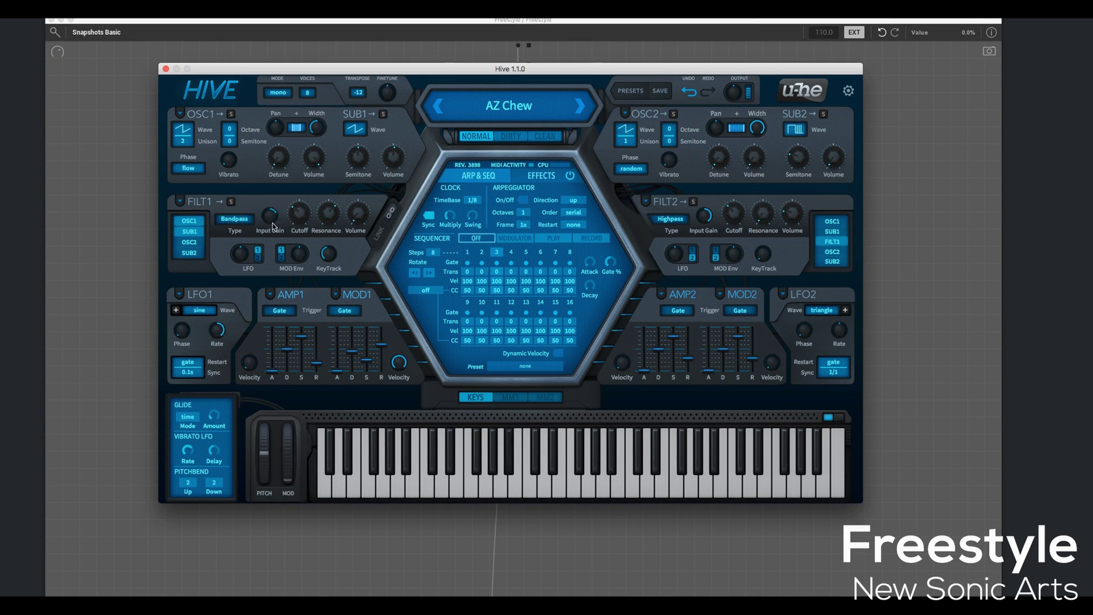
pyautogui.moveTo(296, 216); pyautogui.dragTo(304, 190)
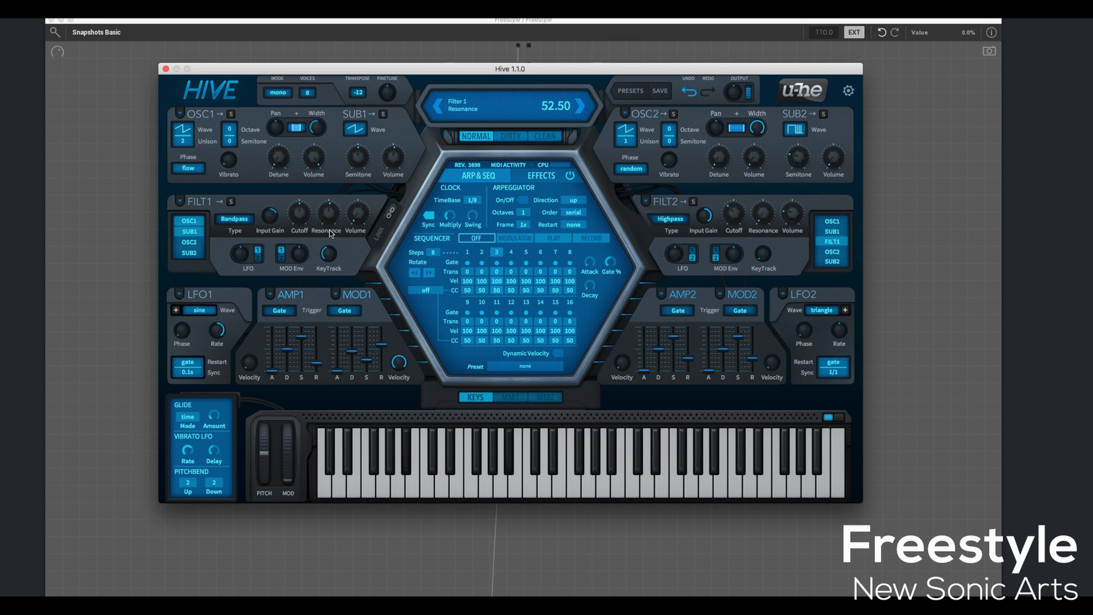
pyautogui.moveTo(330, 233); pyautogui.dragTo(307, 234)
# - Set Oscillator 1 to the Pulse wave with a width of 87.50 and 4 unison voices
pyautogui.click(185, 130)
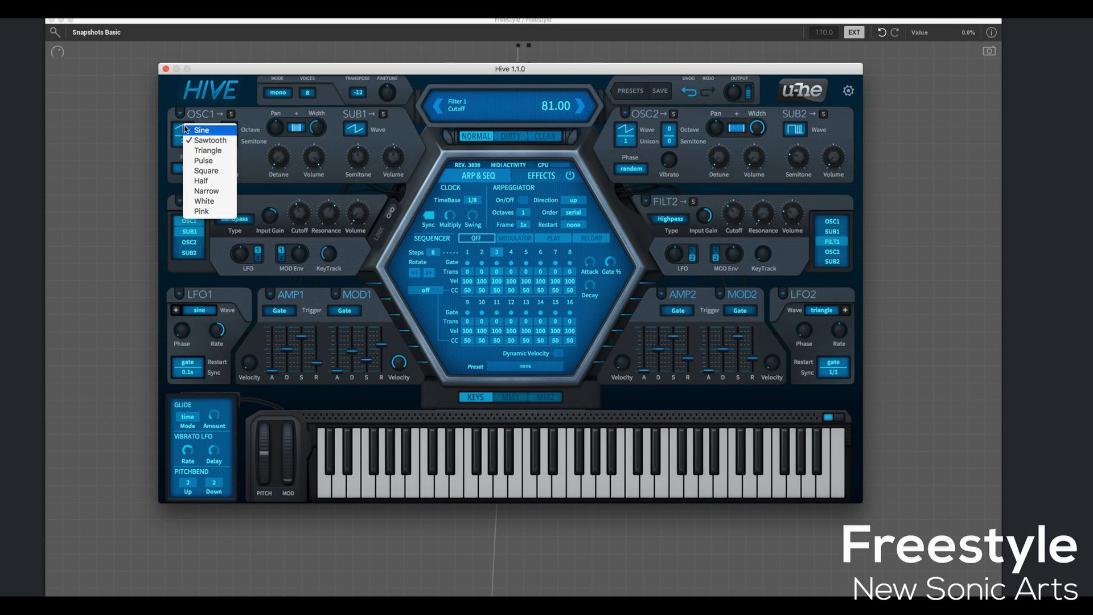
pyautogui.click(205, 161)
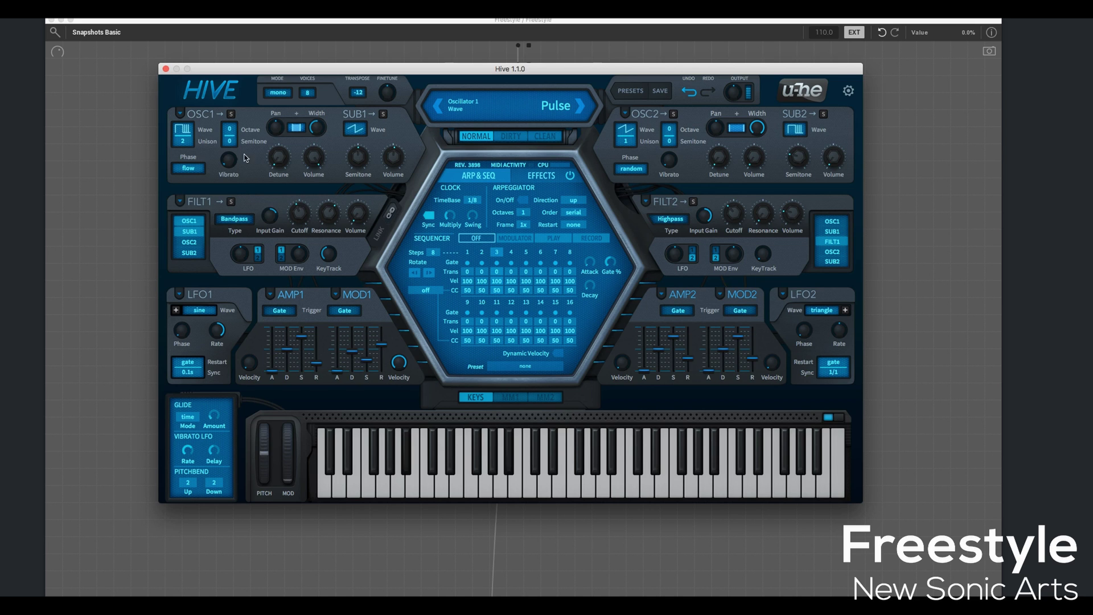
pyautogui.moveTo(317, 132)
pyautogui.mouseDown()
pyautogui.moveTo(317, 121)
pyautogui.moveTo(299, 125)
pyautogui.mouseUp()
pyautogui.click(183, 146)
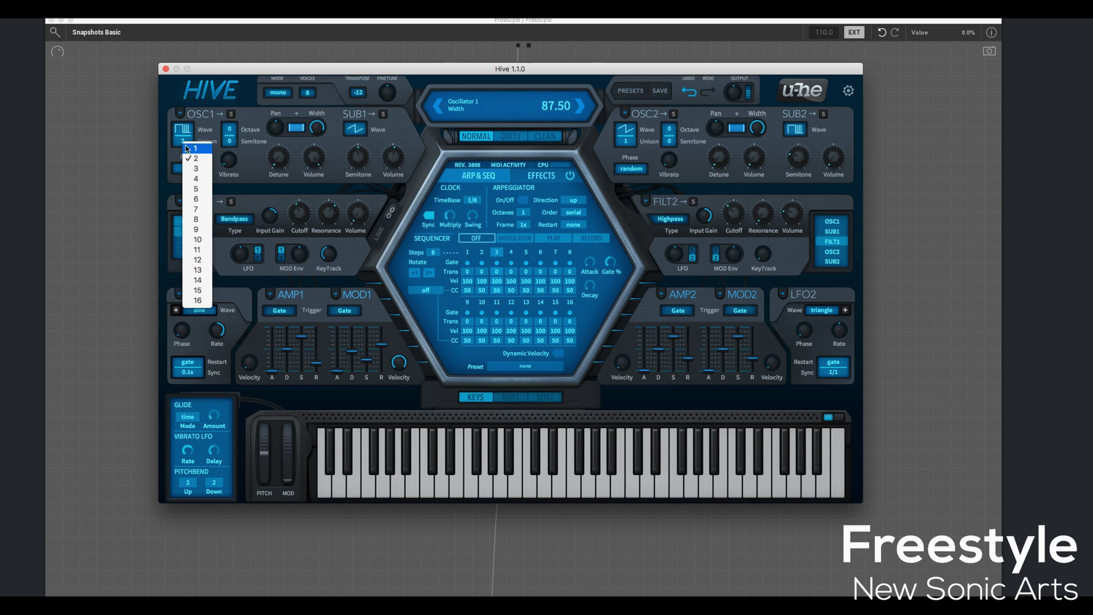
pyautogui.click(207, 179)
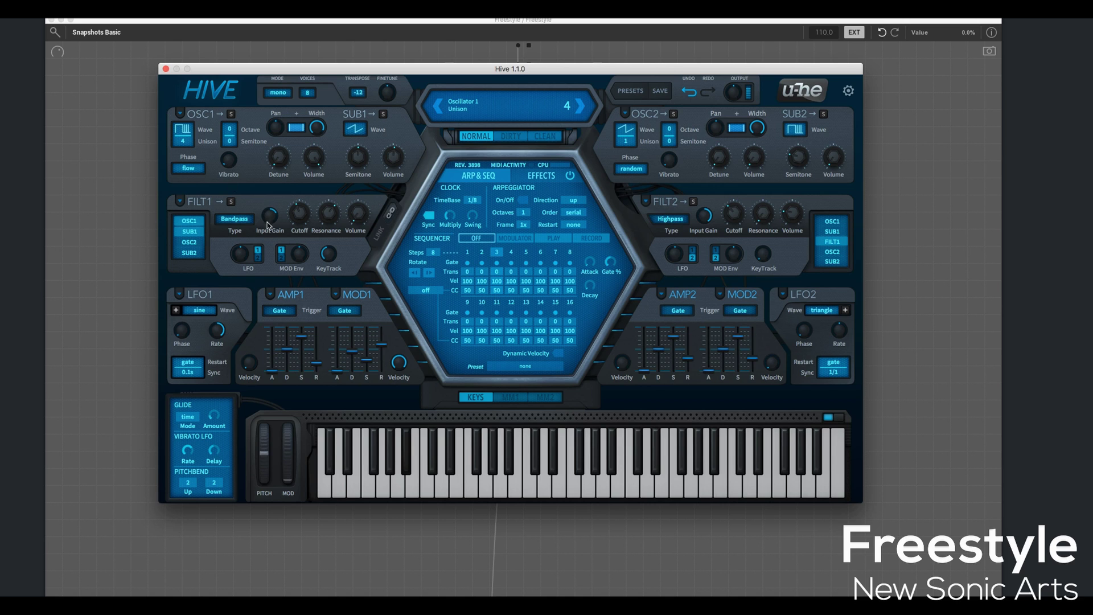
# - Raise Amp Envelope 1's attack, set Mod Envelope 1's release to 32.00 and lower Amp Envelope 1's sustain
pyautogui.moveTo(218, 335)
pyautogui.moveTo(273, 371); pyautogui.dragTo(273, 352)
pyautogui.moveTo(337, 362)
pyautogui.moveTo(381, 345); pyautogui.dragTo(379, 364)
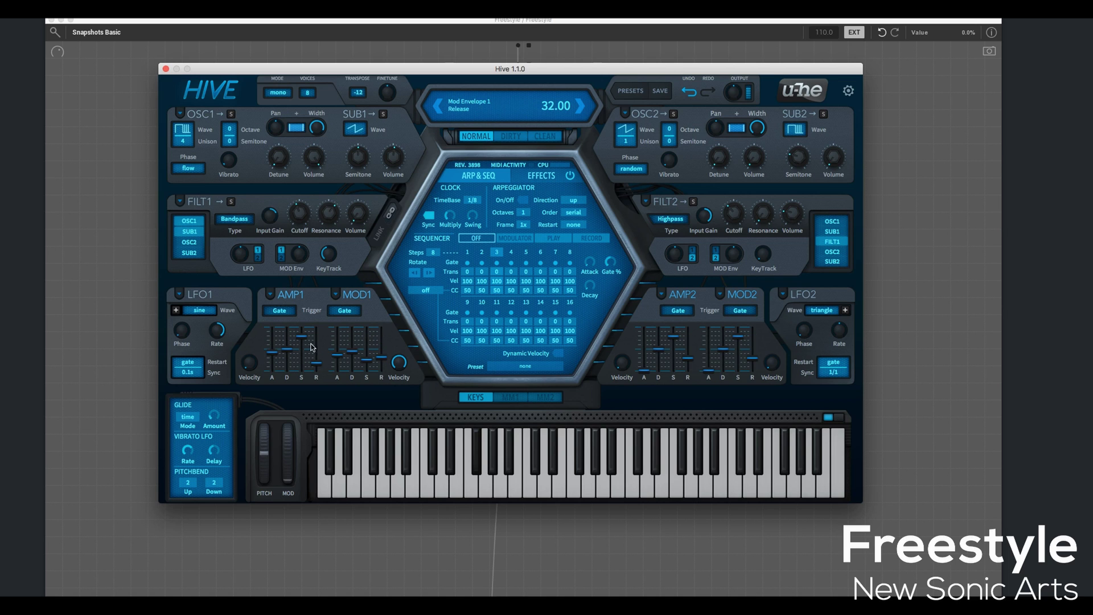
pyautogui.moveTo(304, 338); pyautogui.dragTo(308, 349)
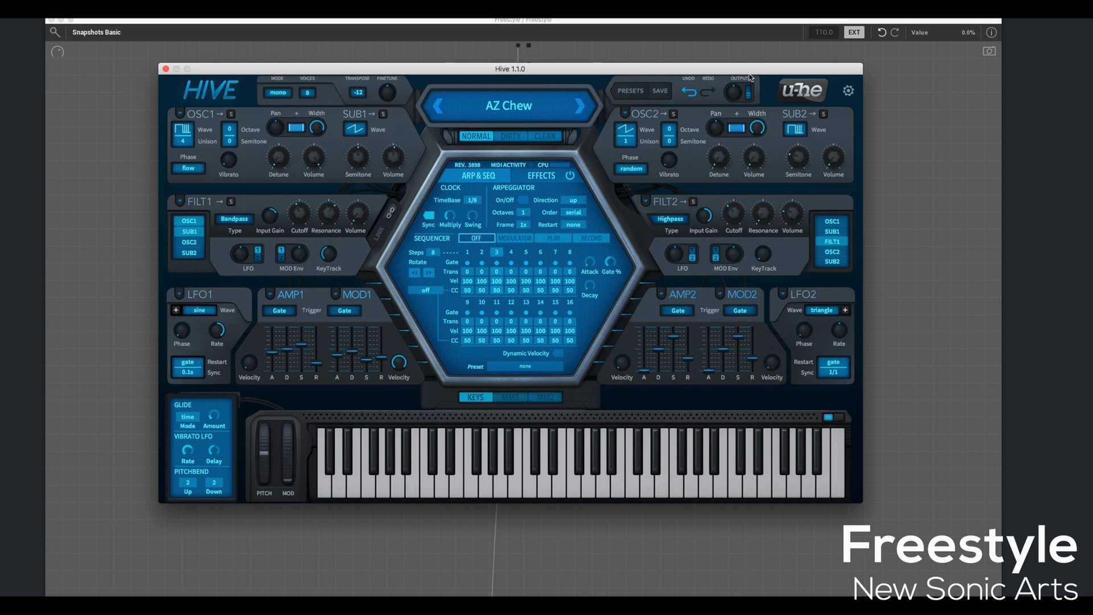
# - Move the Hive window clear of the snapshot list, then create a snapshot named "Chew 1"
pyautogui.moveTo(749, 74); pyautogui.dragTo(650, 82)
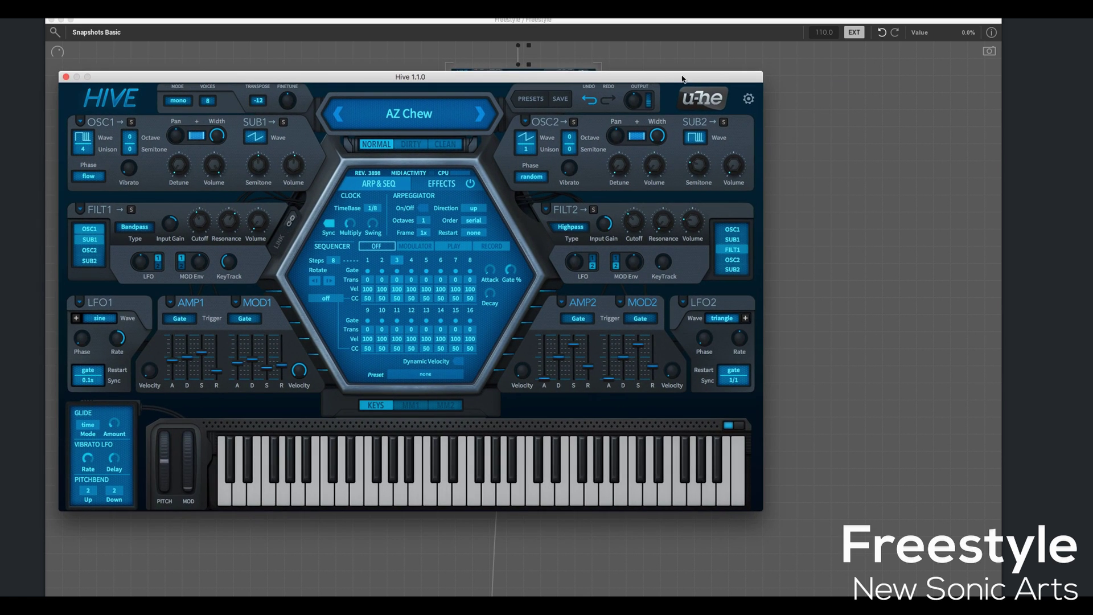
pyautogui.click(989, 51)
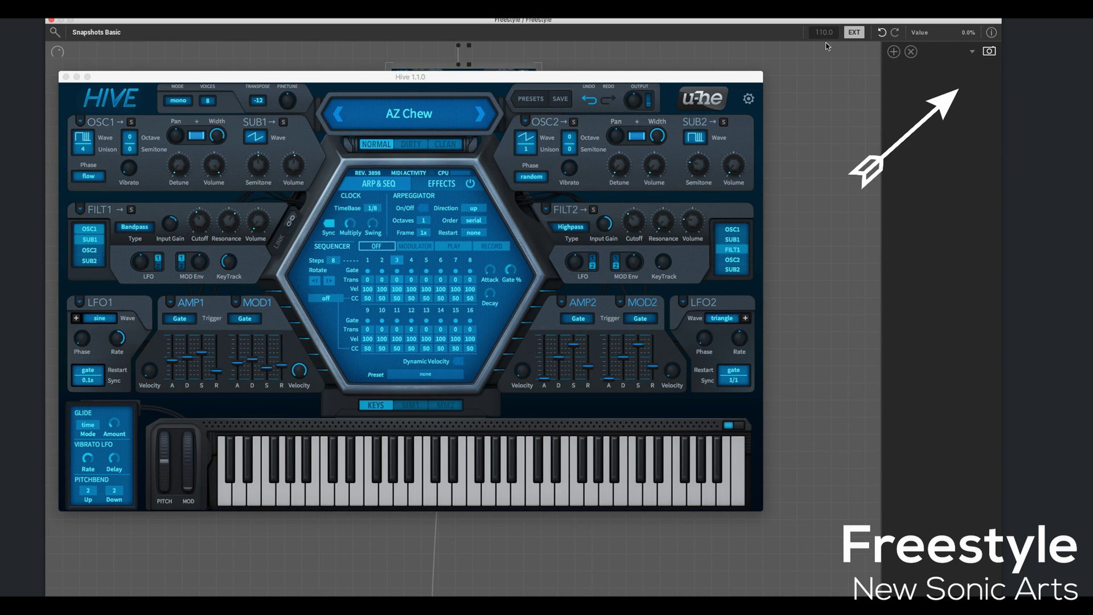
pyautogui.click(894, 52)
pyautogui.doubleClick(906, 72)
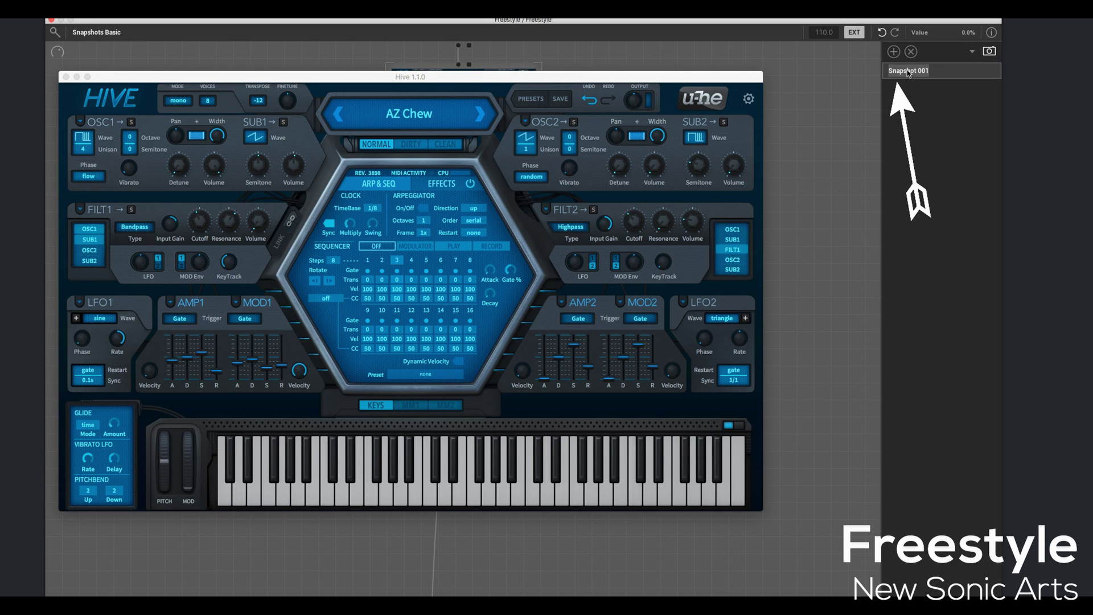
pyautogui.write('c')
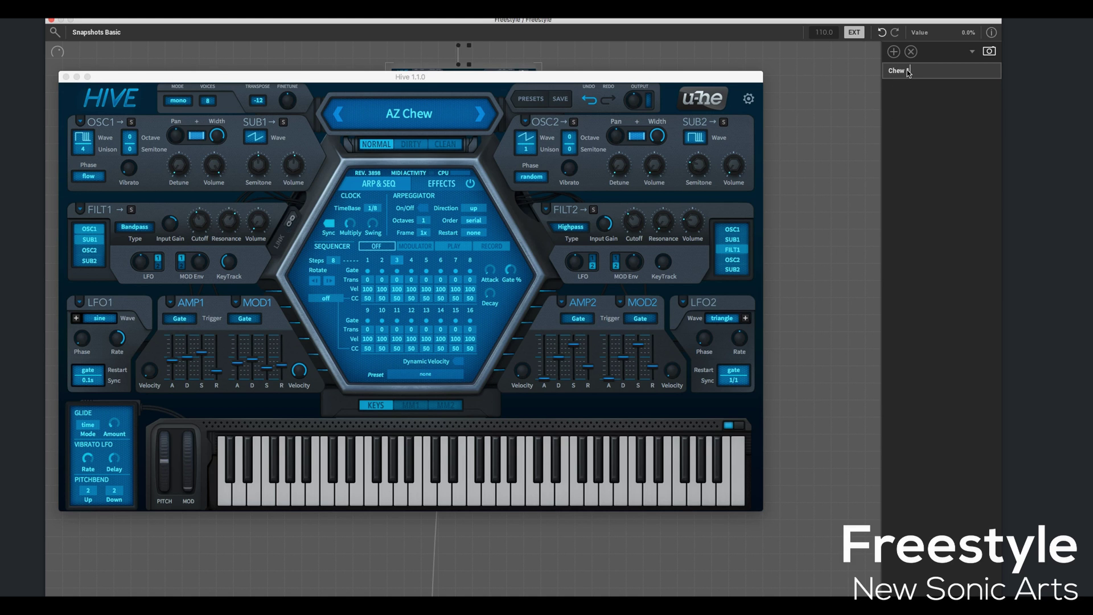
pyautogui.write('hew 1')
pyautogui.press('Return')
# - Give Sub 1 a volume of 83.50, the Pulse wave and a -12 semitone tuning, with the synth's character set to Dirty
pyautogui.moveTo(711, 83); pyautogui.dragTo(764, 63)
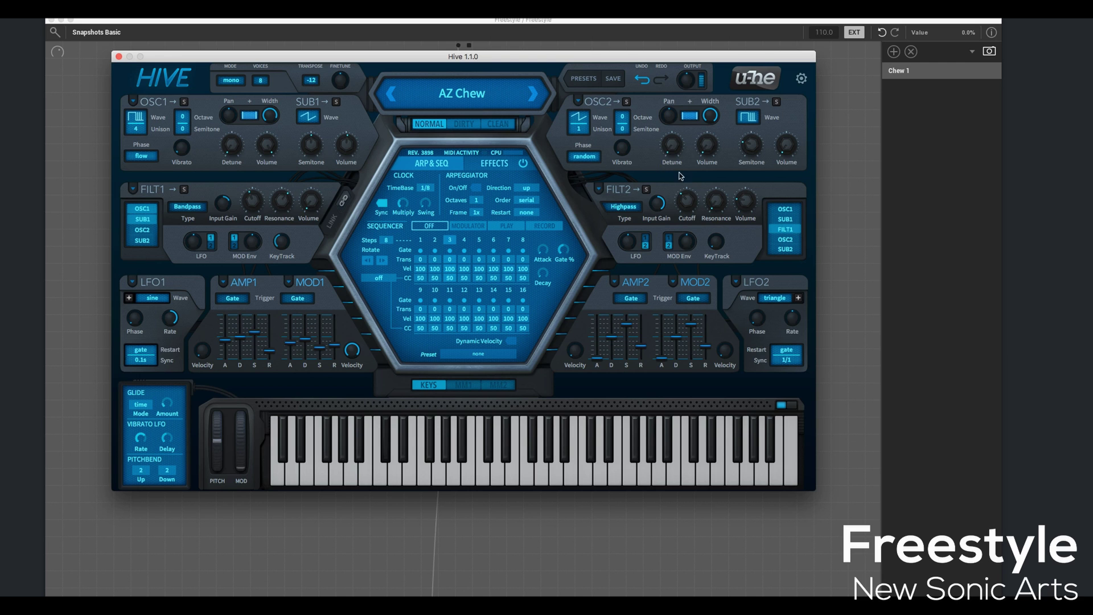
pyautogui.moveTo(349, 150); pyautogui.dragTo(345, 117)
pyautogui.click(311, 118)
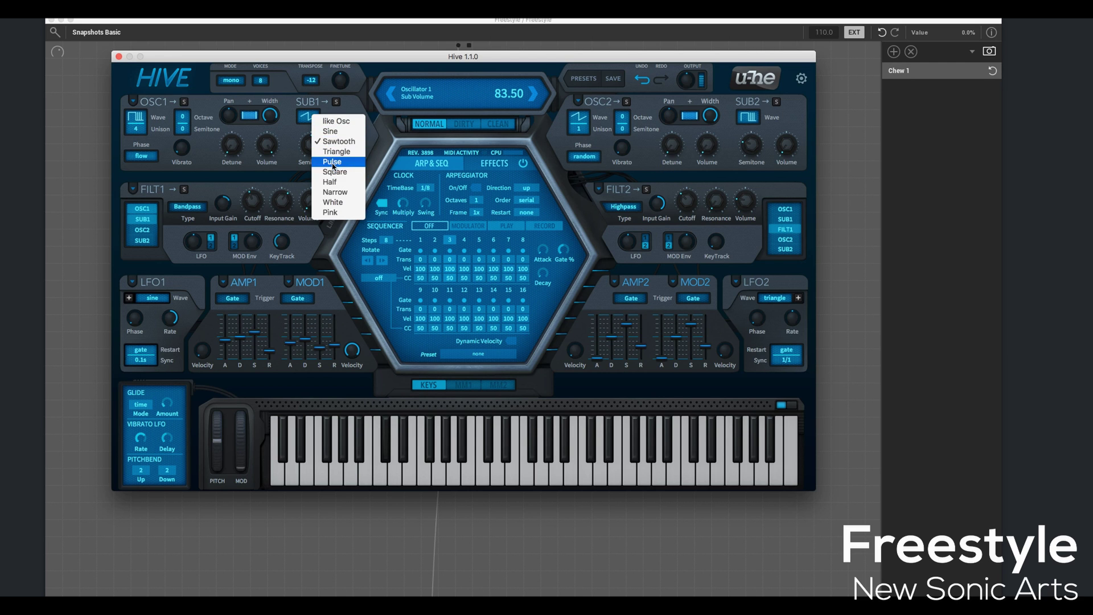
pyautogui.click(311, 150)
pyautogui.moveTo(311, 150); pyautogui.dragTo(310, 187)
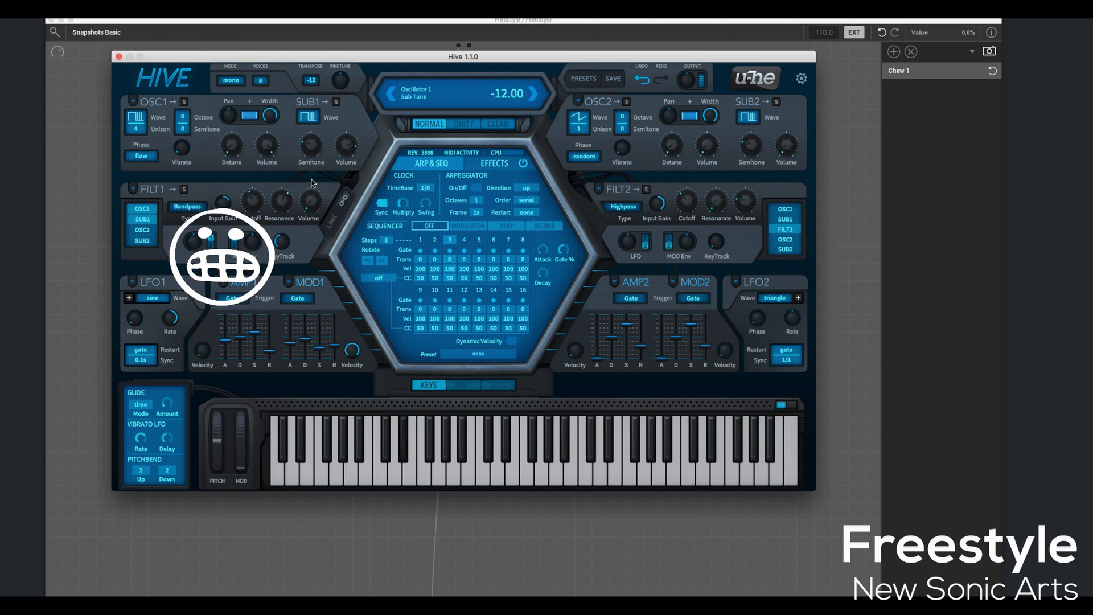
pyautogui.click(468, 125)
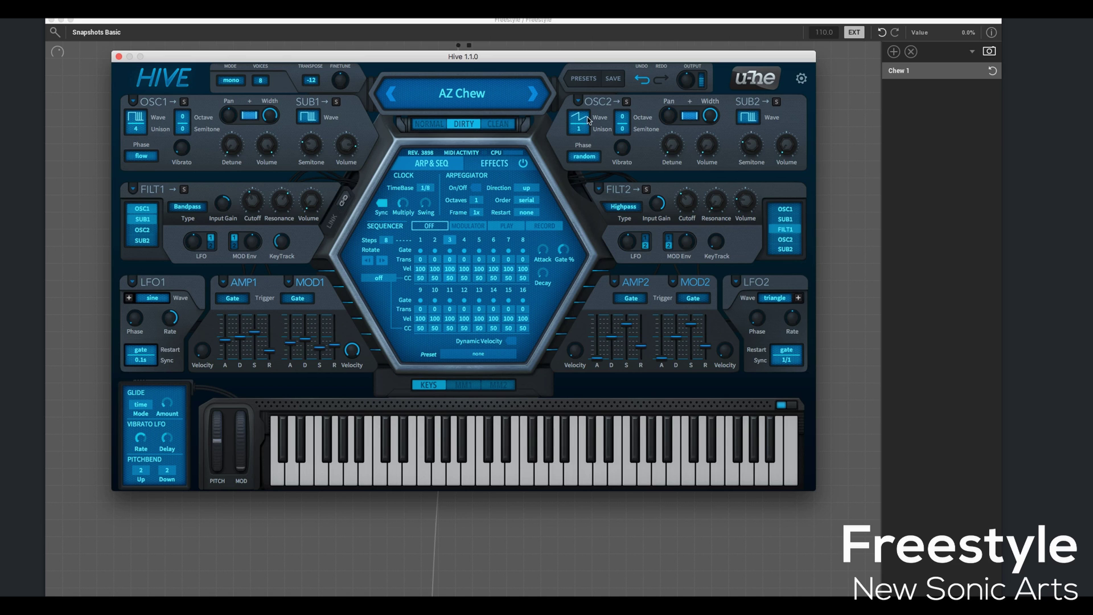
# - Capture the modified sound as a second snapshot and name it "Chew 2"
pyautogui.click(893, 54)
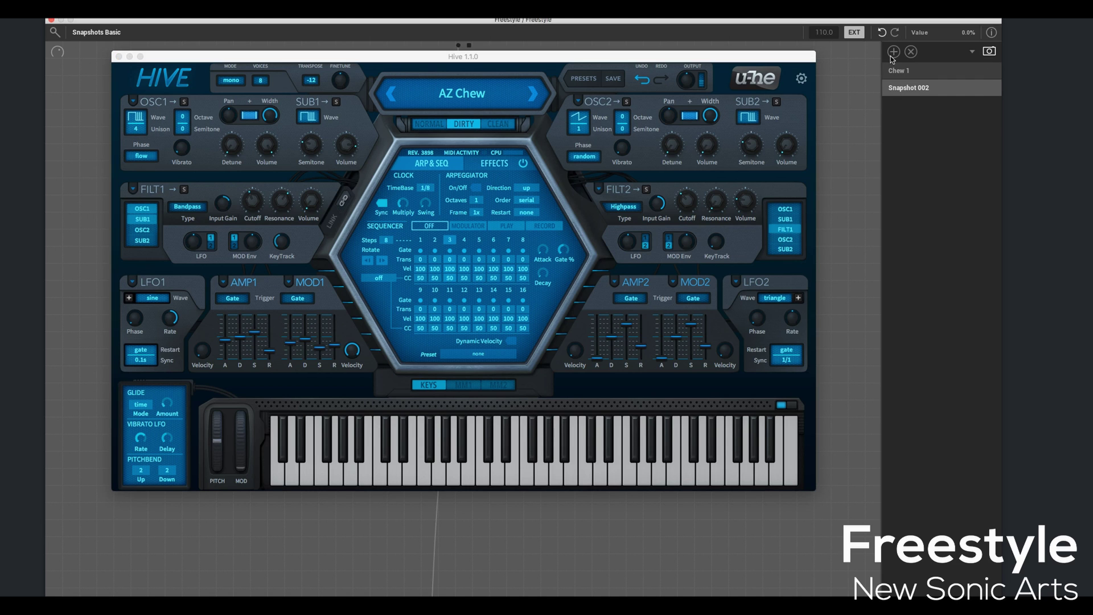
pyautogui.doubleClick(915, 93)
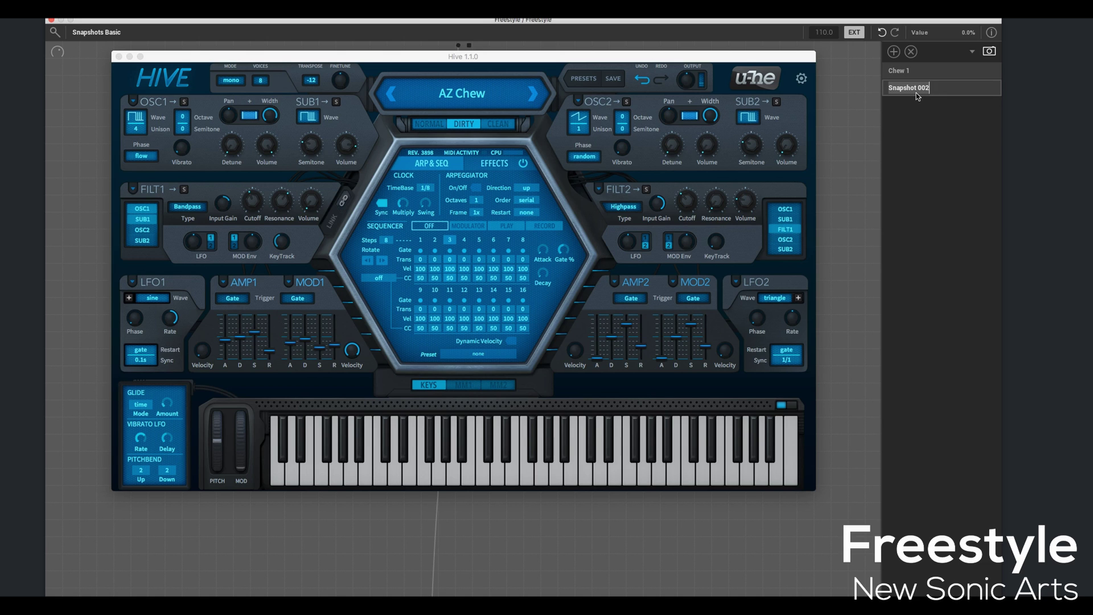
pyautogui.write('Chew 2')
pyautogui.press('Return')
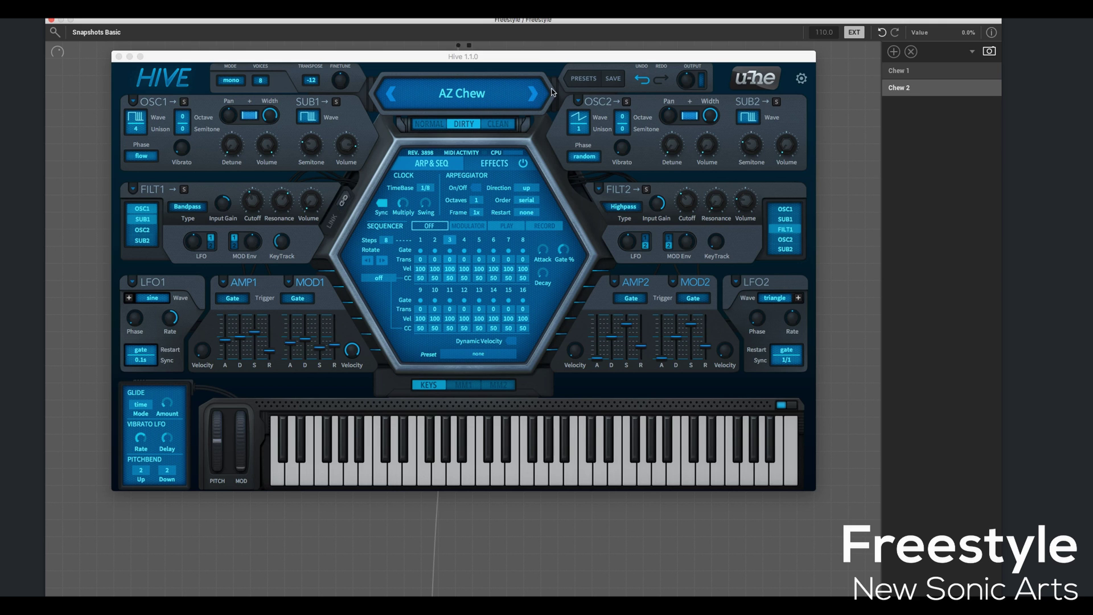
# - Load the AZ Fifth Element preset, set Filter 1's resonance to 40.00 and shorten Amp Envelope 1's release
pyautogui.click(535, 93)
pyautogui.moveTo(251, 206); pyautogui.dragTo(288, 159)
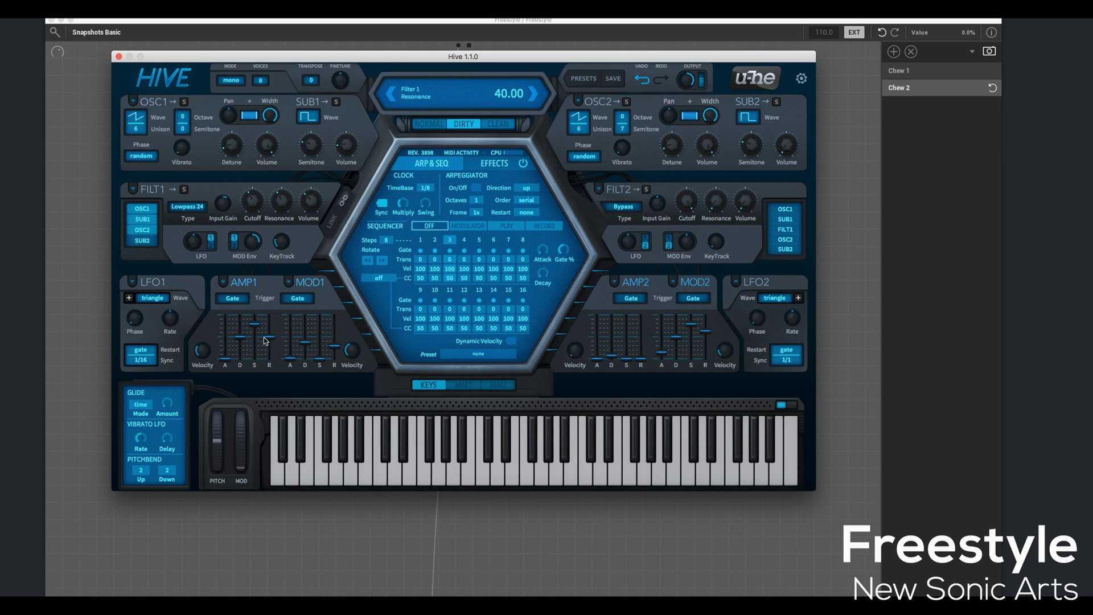
pyautogui.moveTo(265, 340); pyautogui.dragTo(268, 353)
# - Enable the arpeggiator with a 2x frame and set the sequencer gate to 29%
pyautogui.click(473, 188)
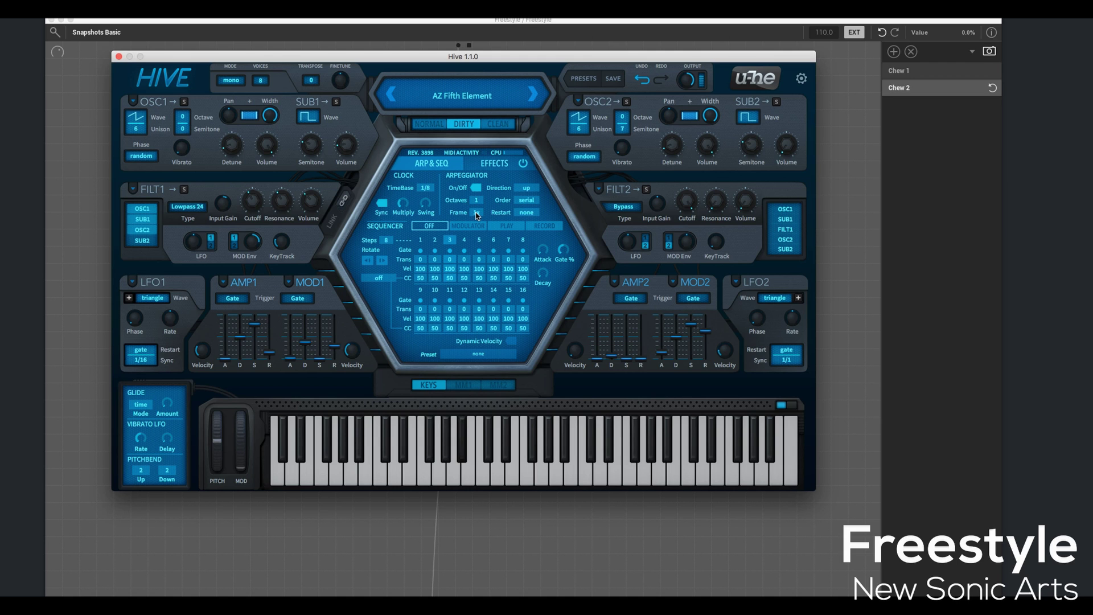
pyautogui.click(477, 213)
pyautogui.click(485, 226)
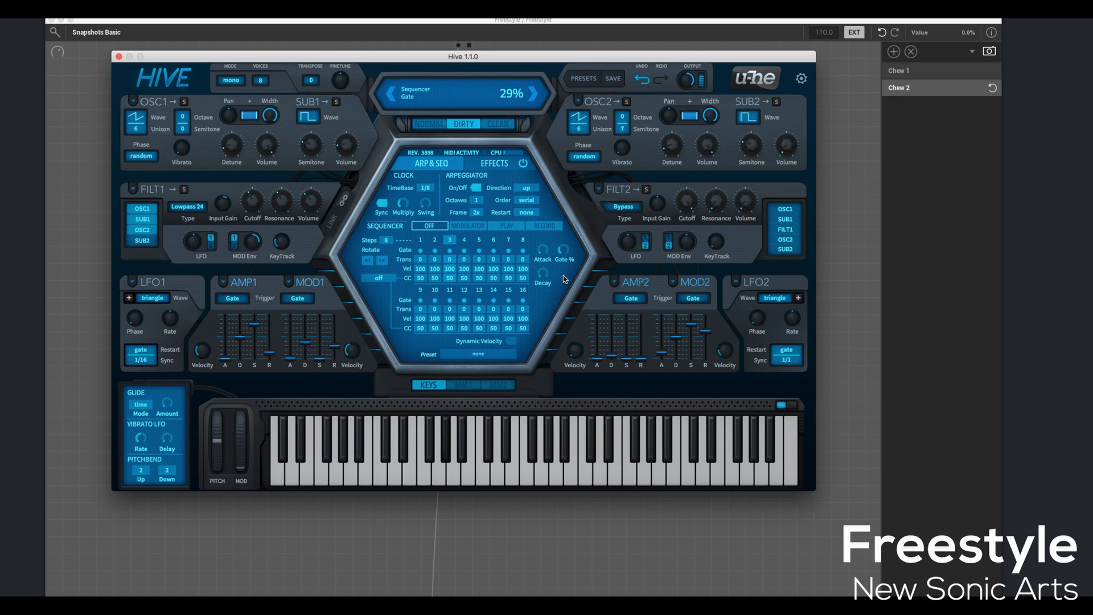
# - Set the clock's time base to 1/16 and the sequencer mode to Play
pyautogui.click(429, 195)
pyautogui.click(442, 204)
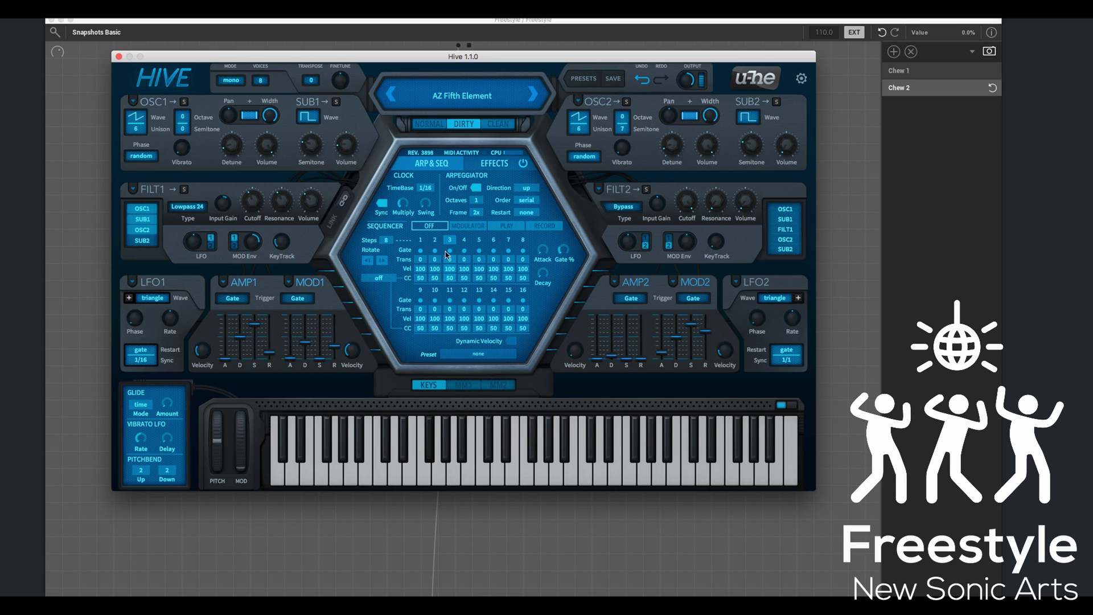
pyautogui.click(505, 226)
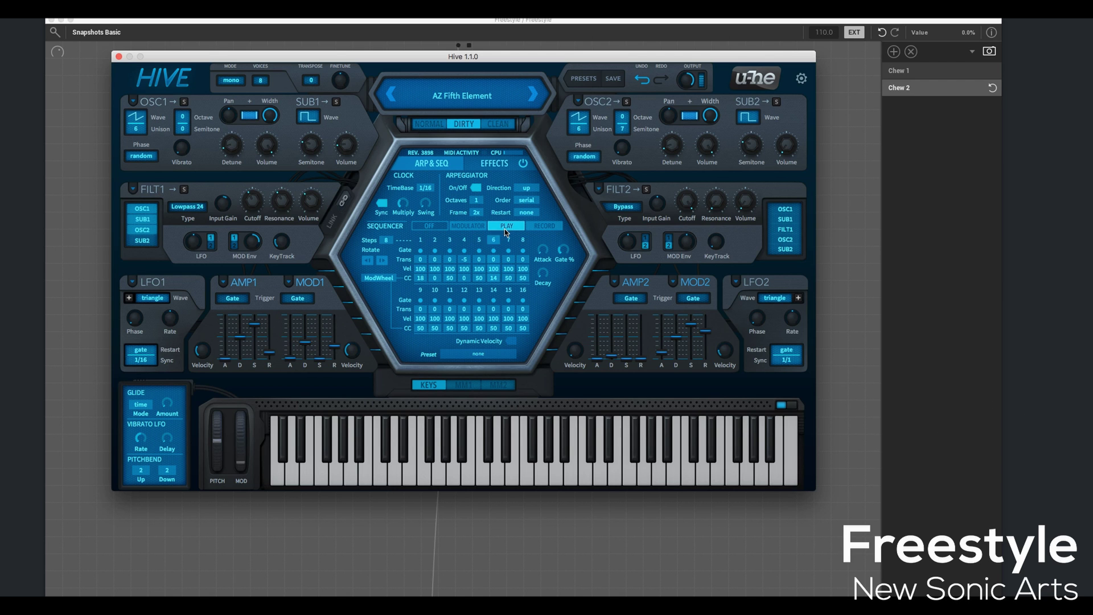
# - Capture the sequenced sound as a new snapshot named "Fifth Play"
pyautogui.click(894, 51)
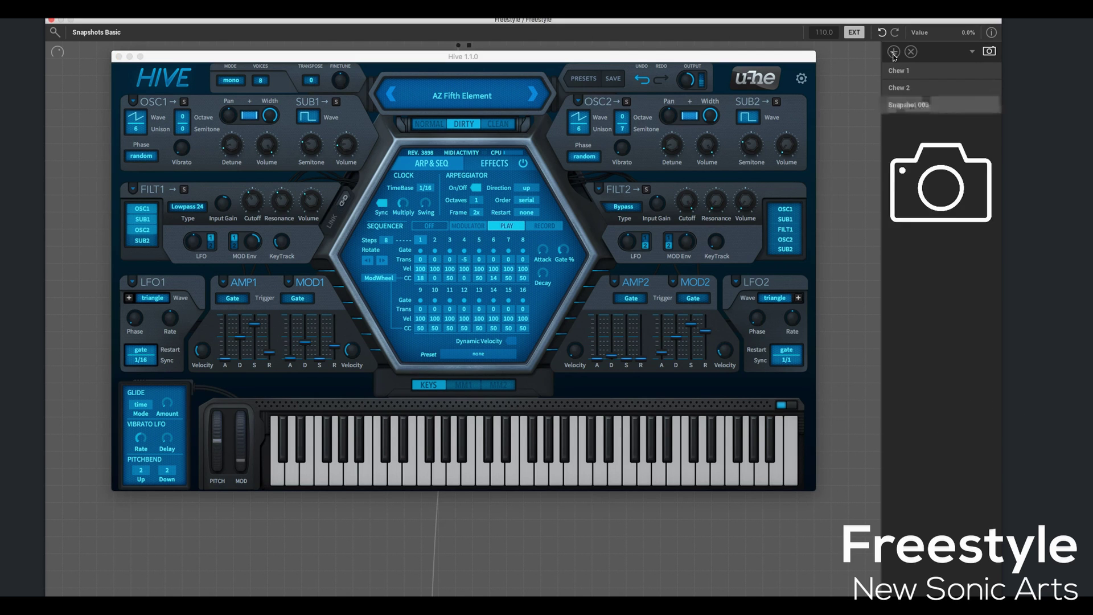
pyautogui.doubleClick(912, 107)
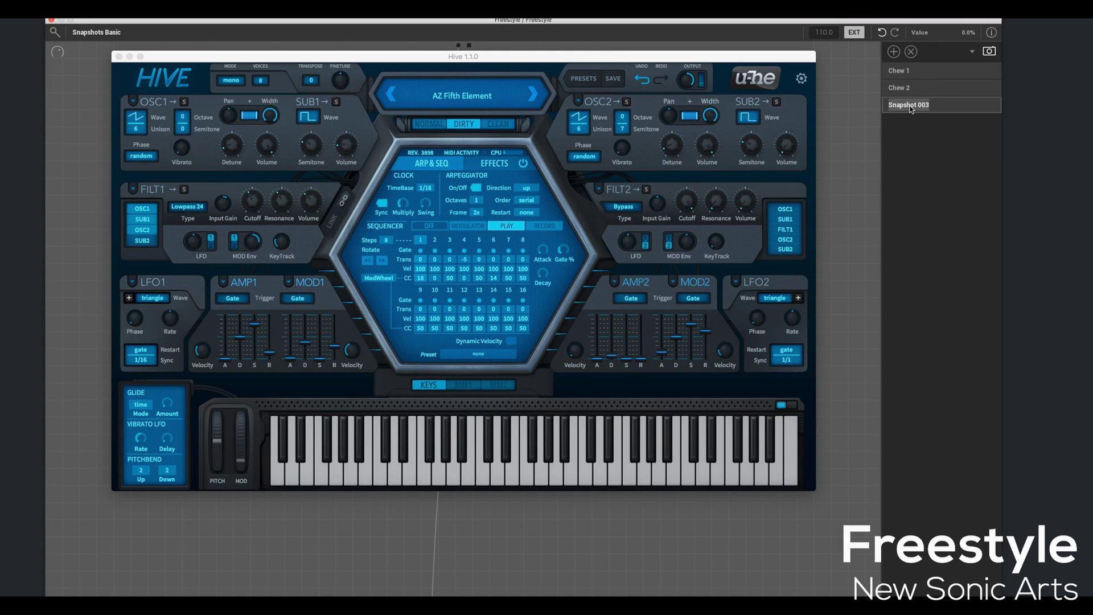
pyautogui.write('Fifth Play')
pyautogui.press('Return')
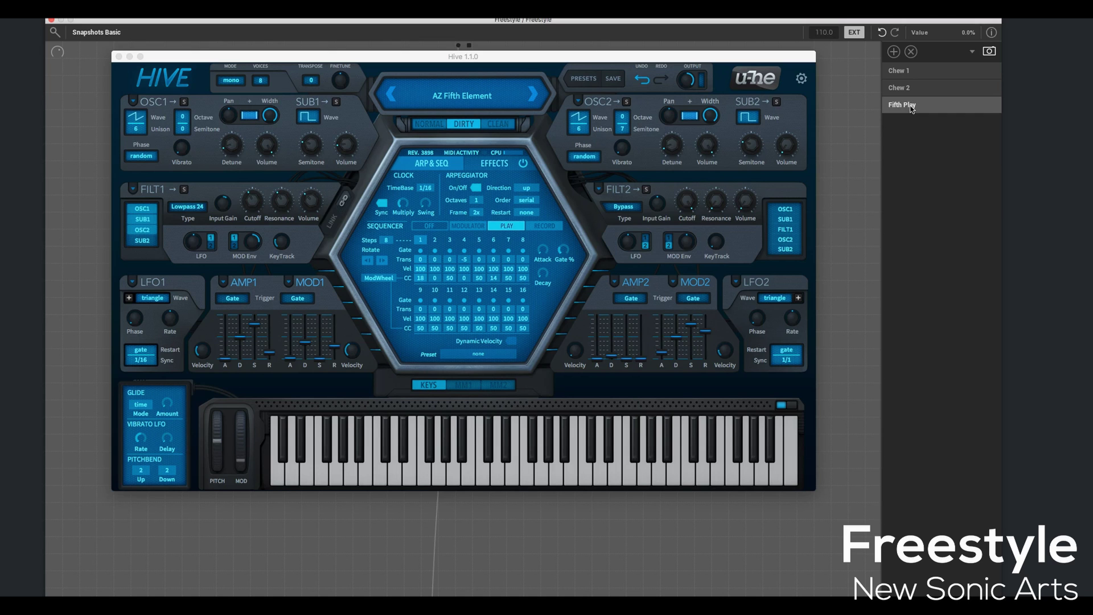
# - Set the sequencer mode to Modulator and store the sound as a snapshot named "Fifth Mod"
pyautogui.click(483, 228)
pyautogui.click(895, 52)
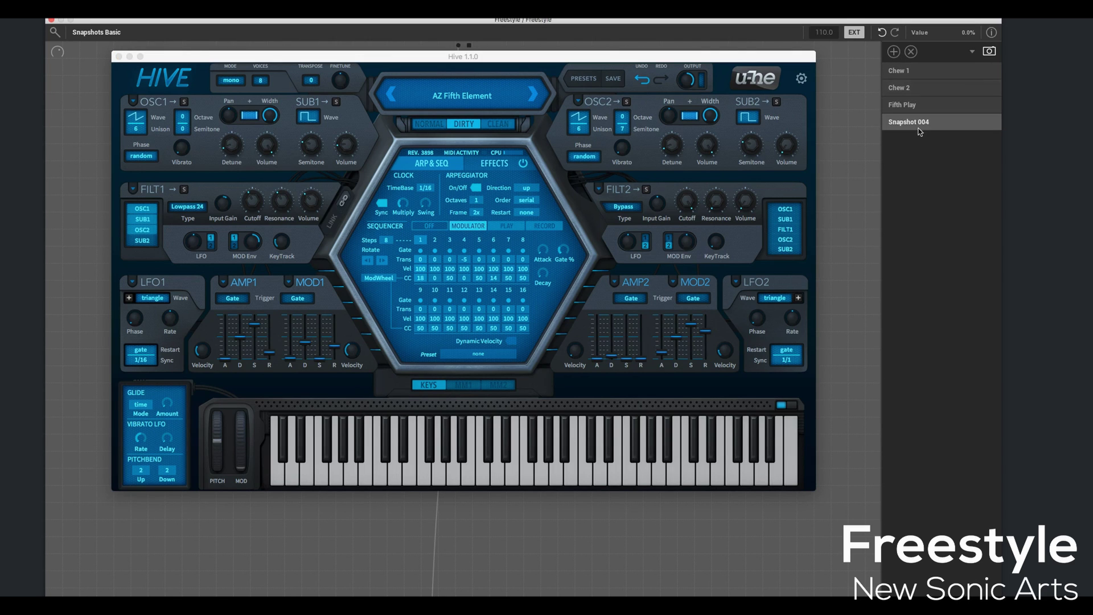
pyautogui.doubleClick(910, 123)
pyautogui.write('Fifth')
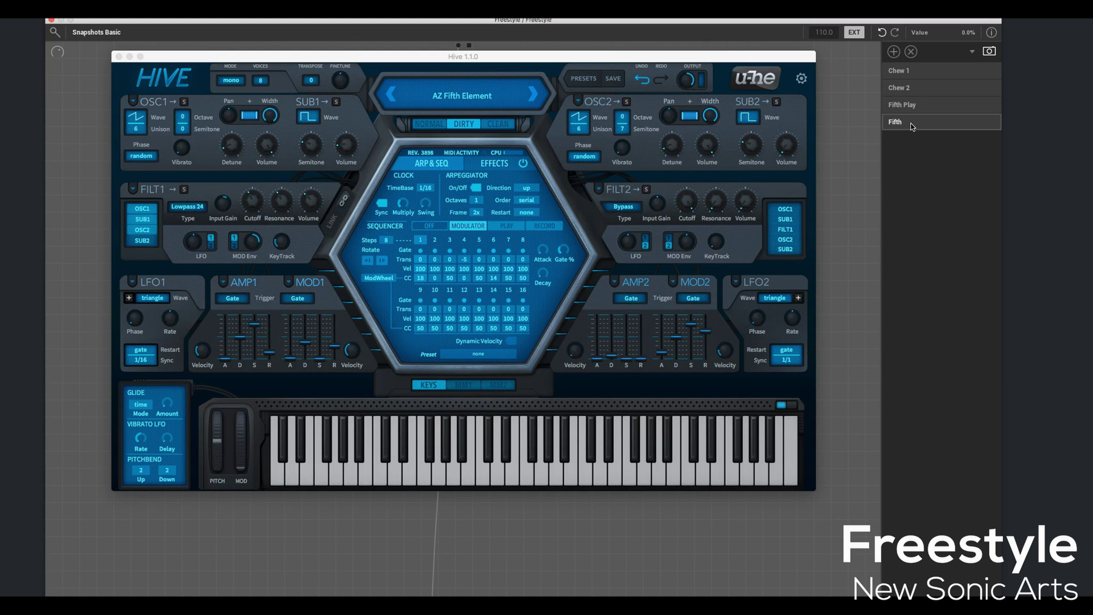
pyautogui.write(' Mod')
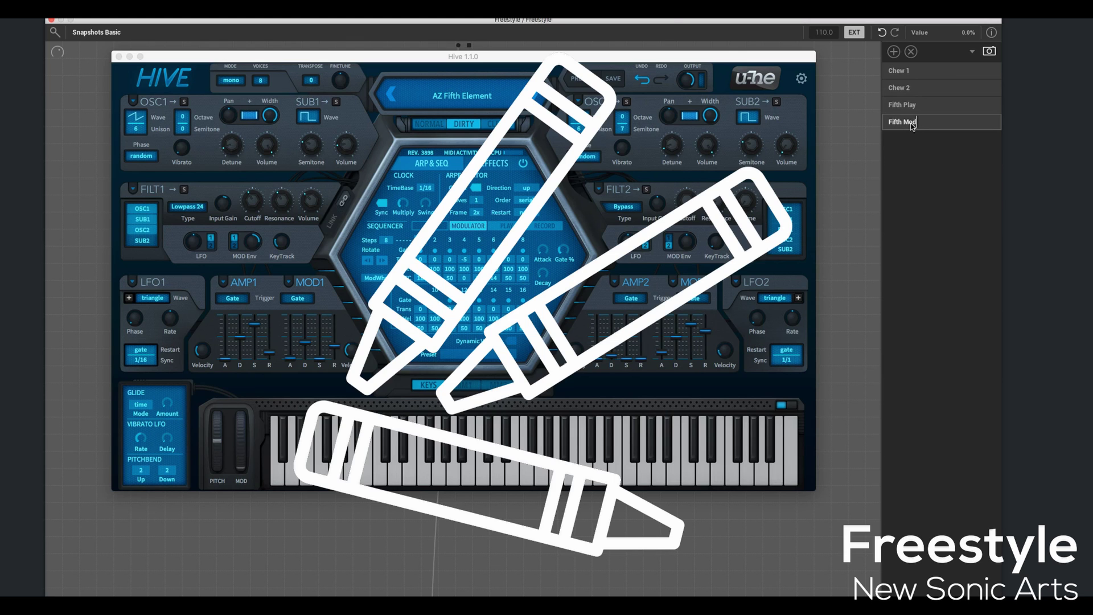
pyautogui.press('Return')
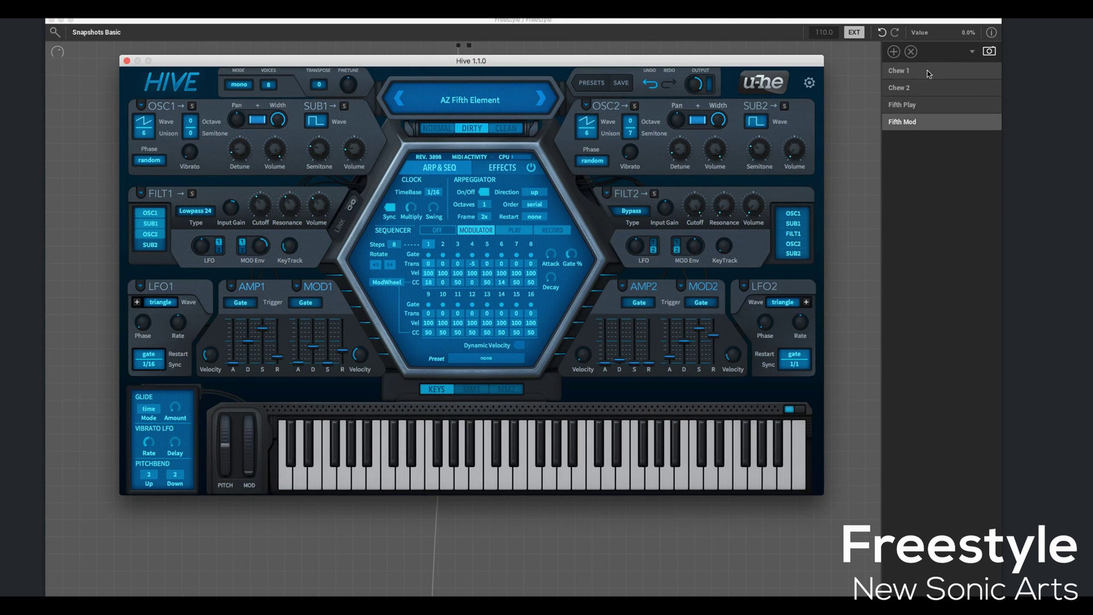
# - Recall the Chew 1, Chew 2 and Fifth Play snapshots one after another
pyautogui.click(928, 73)
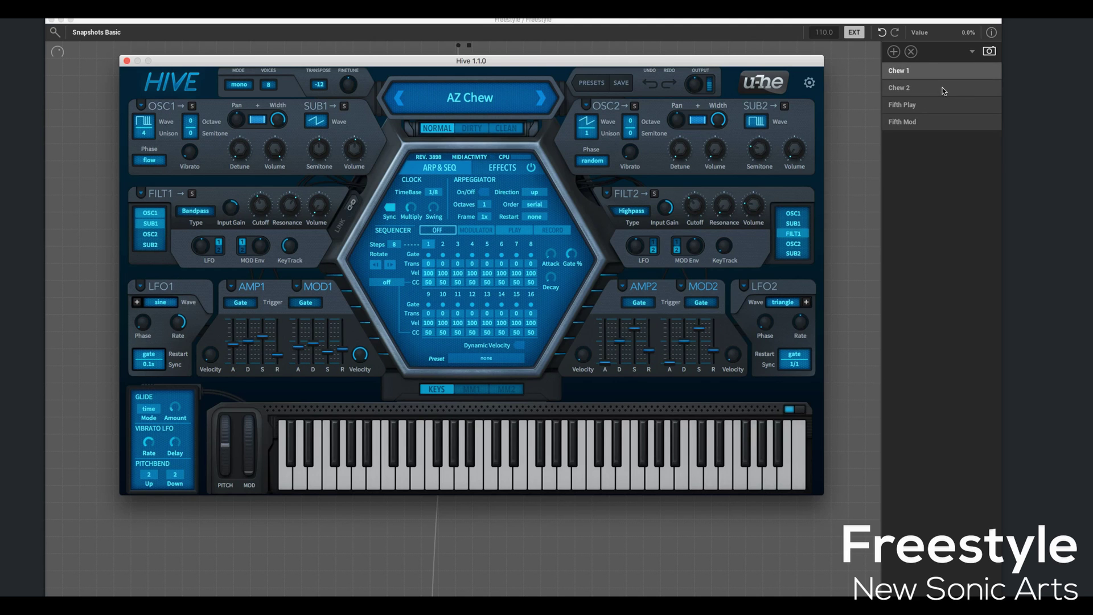
pyautogui.click(944, 88)
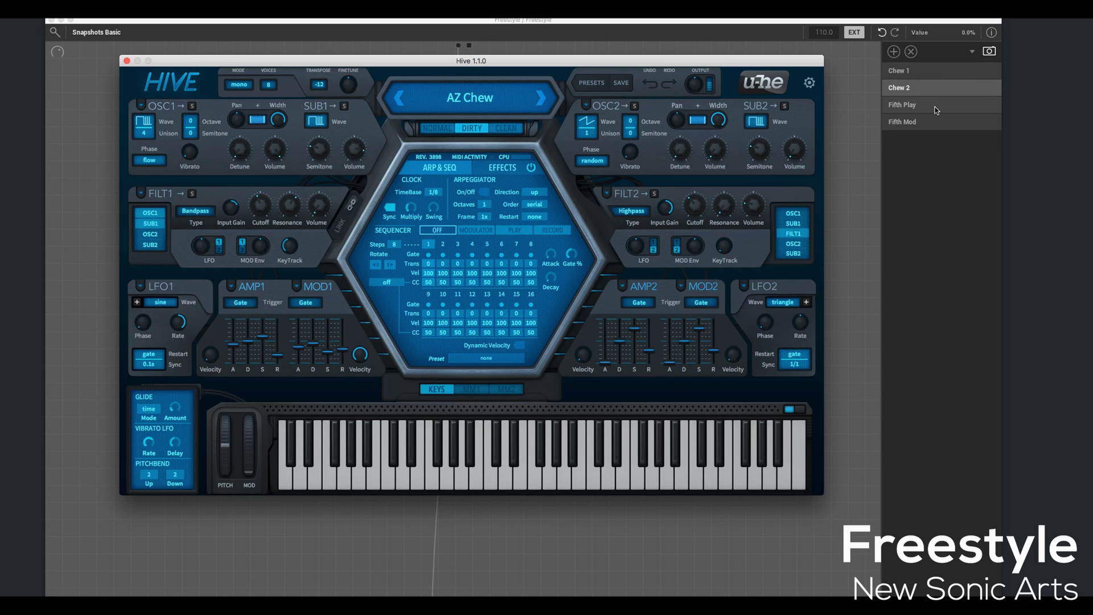
pyautogui.click(936, 105)
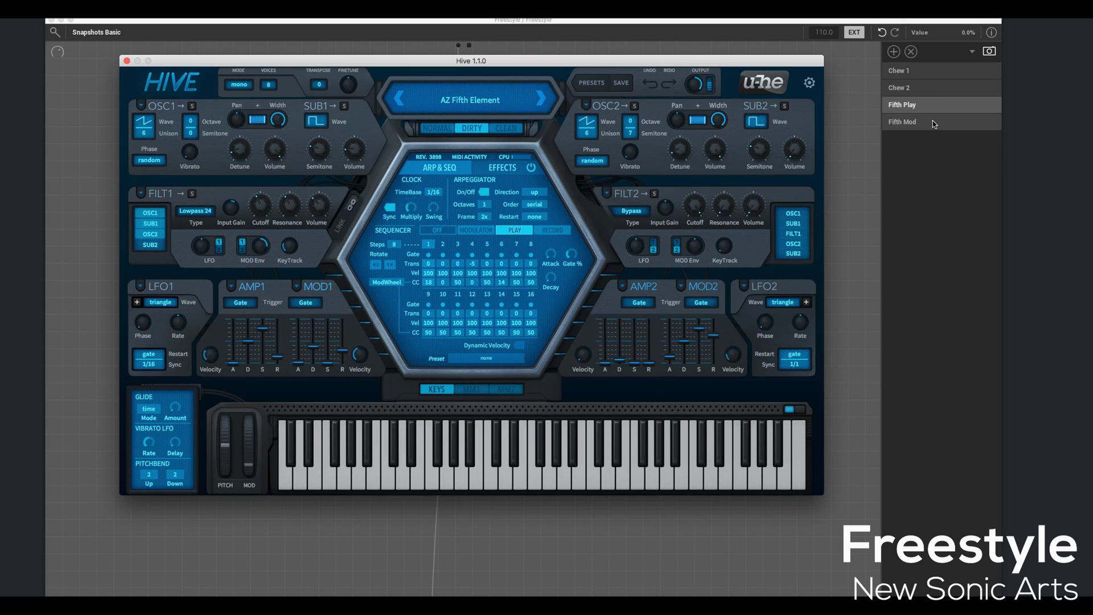
# - Recall the Fifth Mod snapshot
pyautogui.click(935, 123)
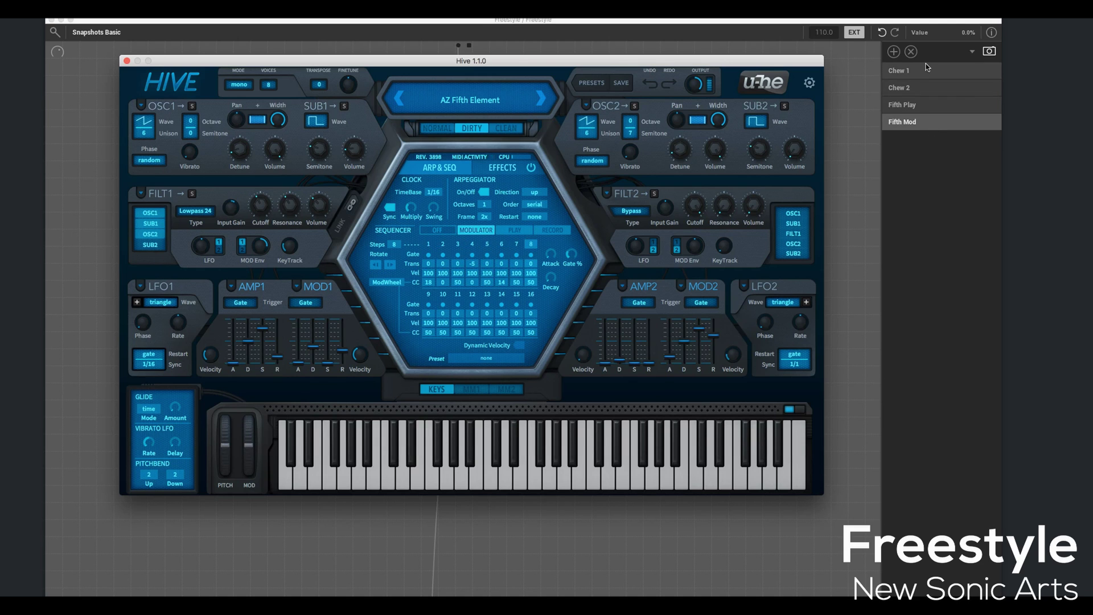
pyautogui.moveTo(784, 61); pyautogui.dragTo(785, 59)
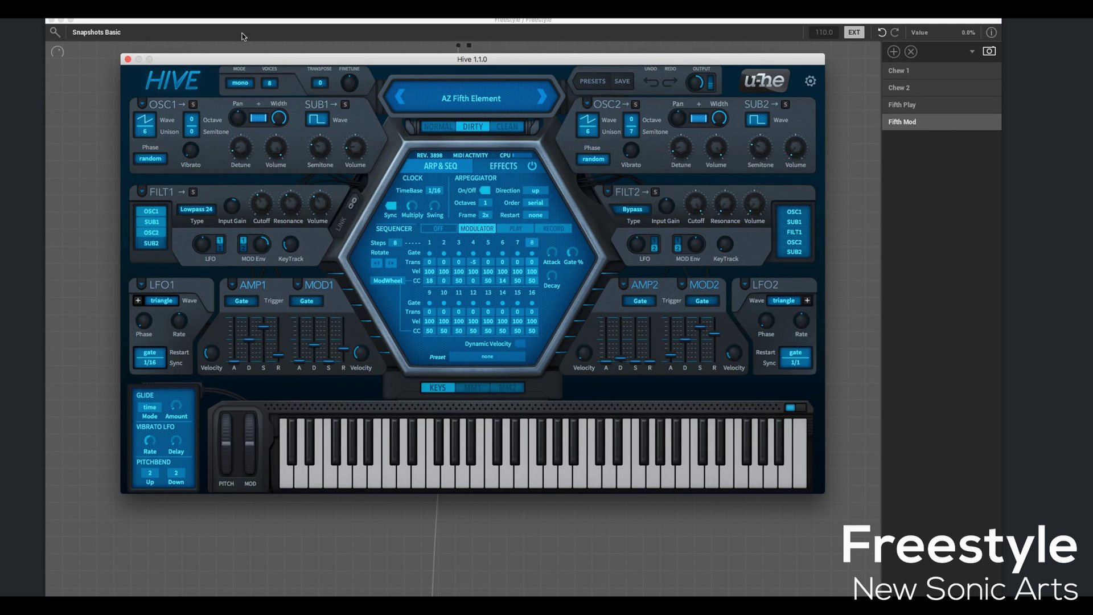
# - Show the browser, move the Hive window clear of it and save the Snapshots Basic patch
pyautogui.click(56, 30)
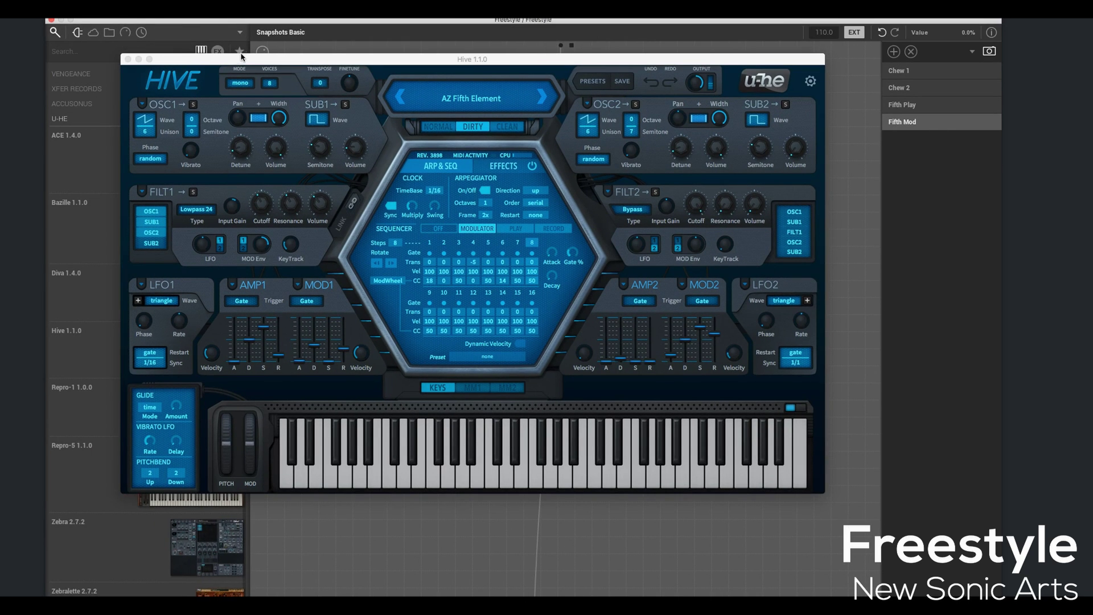
pyautogui.moveTo(242, 59); pyautogui.dragTo(227, 126)
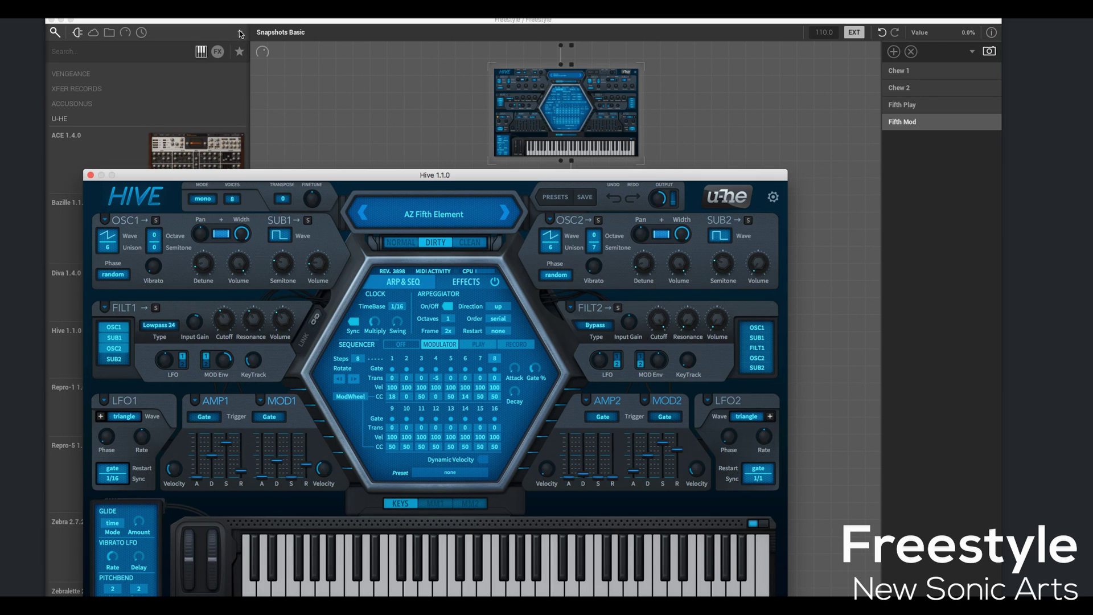
pyautogui.click(239, 33)
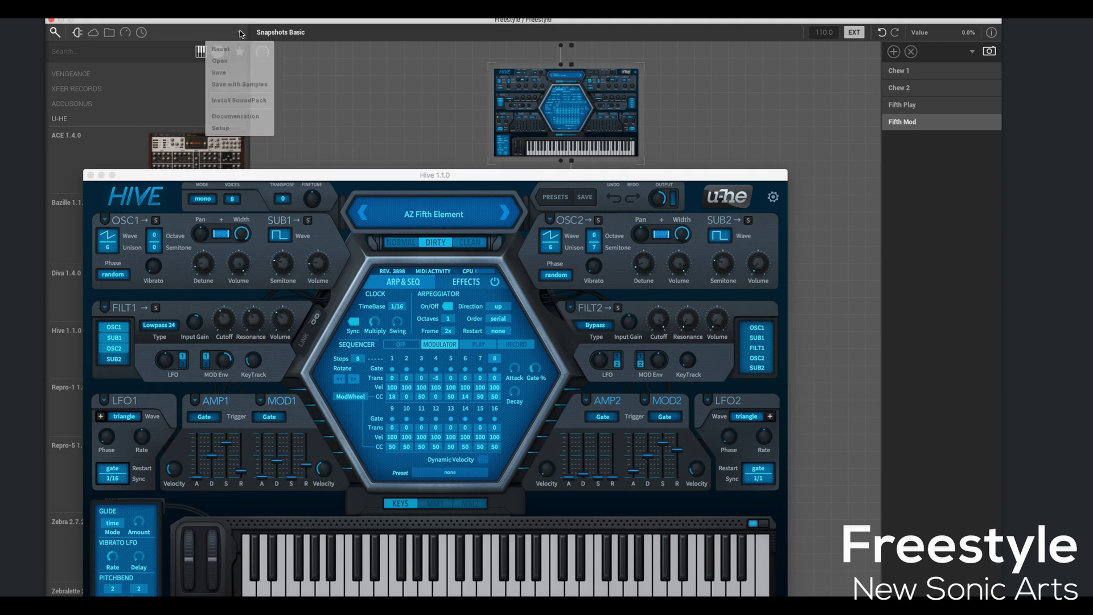
pyautogui.click(232, 79)
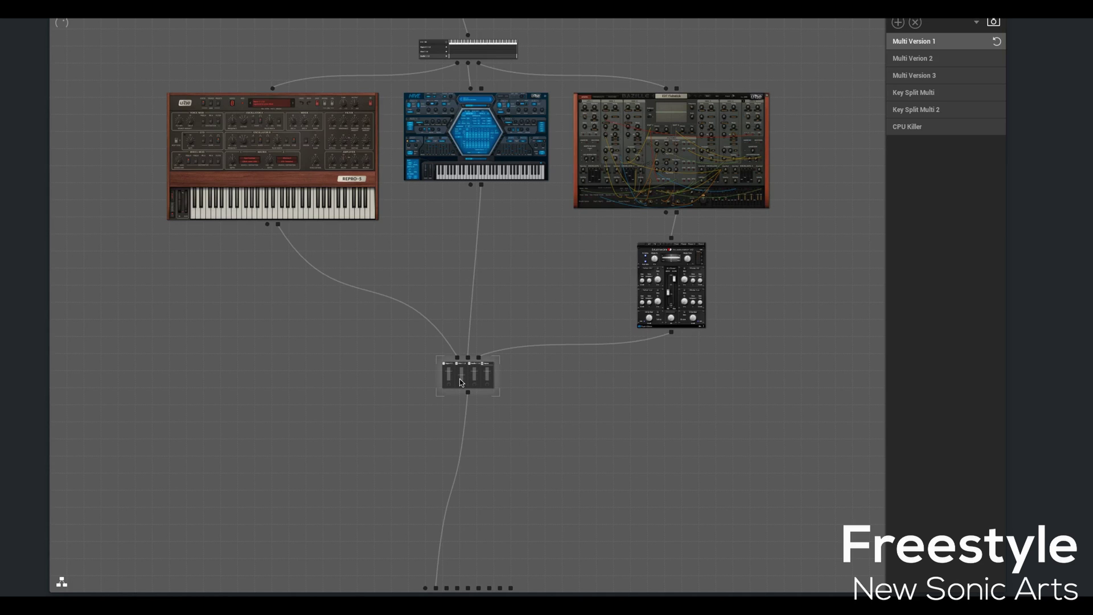
# - Inspect the mixer and the Repro-5, Hive and Bazille synths used in the Multi Version 1 snapshot
pyautogui.doubleClick(460, 380)
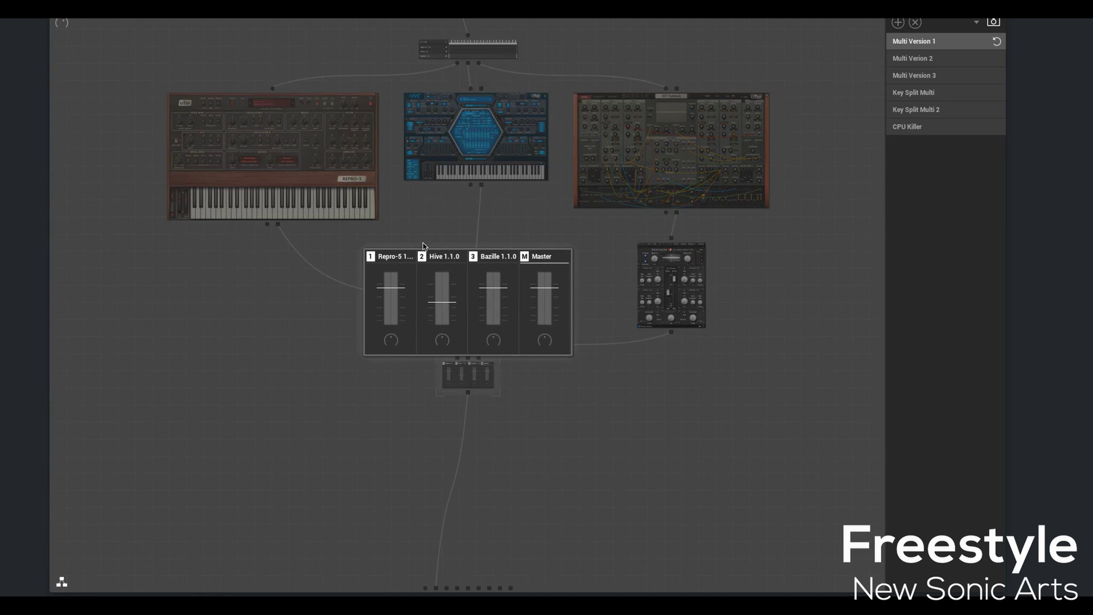
pyautogui.click(294, 303)
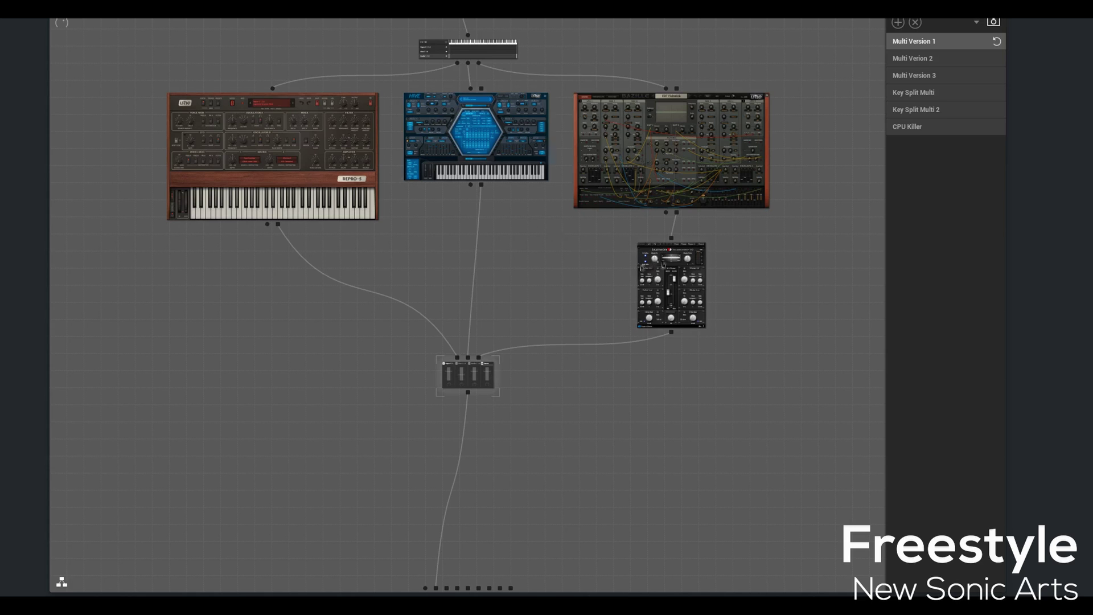
pyautogui.doubleClick(310, 163)
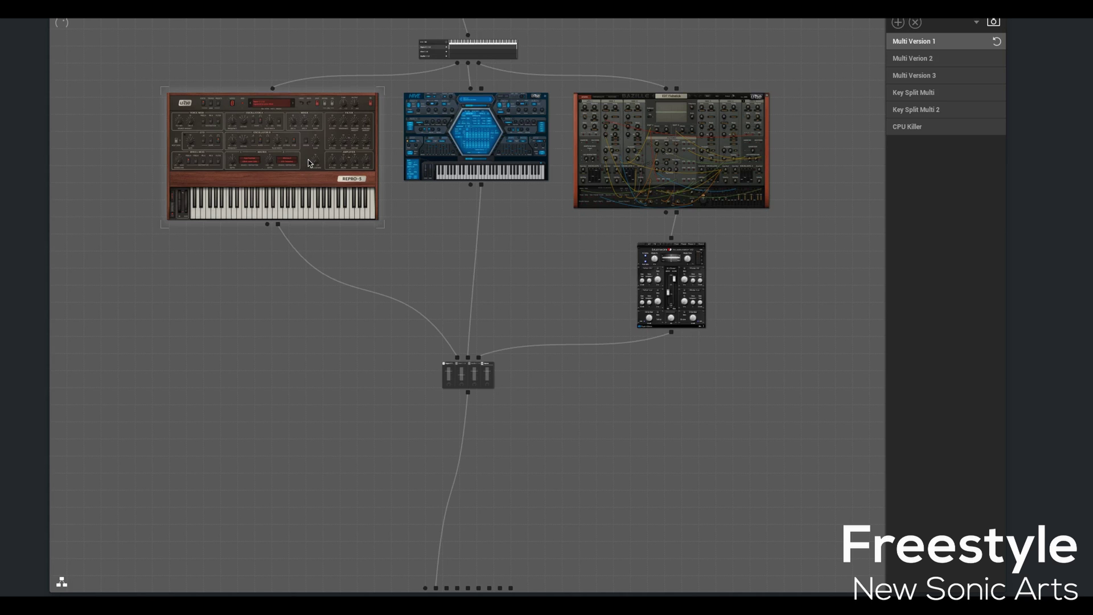
pyautogui.moveTo(270, 179); pyautogui.dragTo(709, 65)
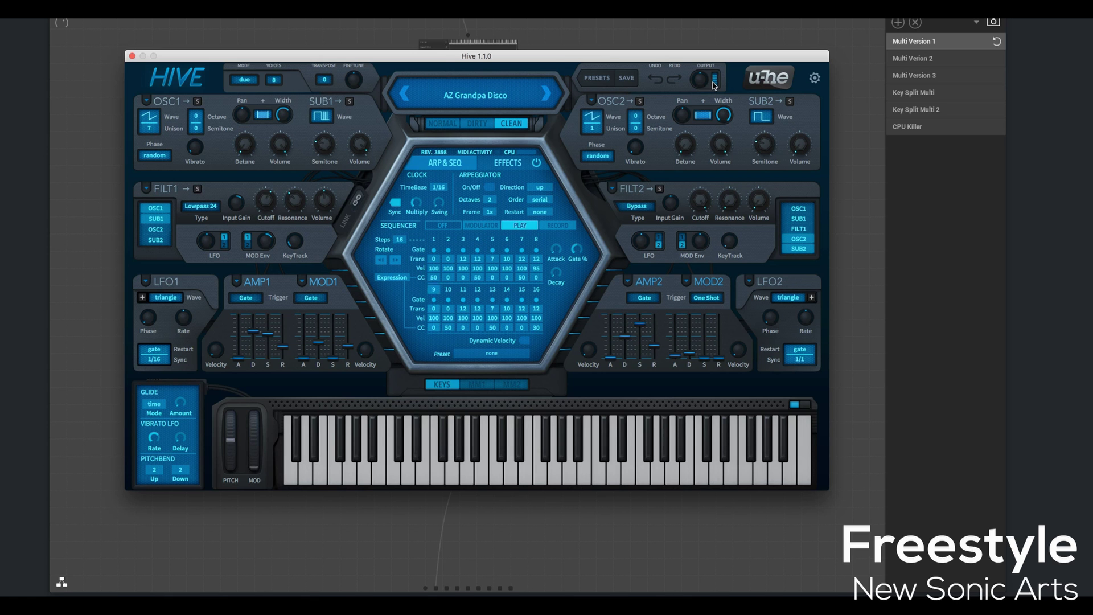
pyautogui.click(132, 55)
pyautogui.doubleClick(655, 146)
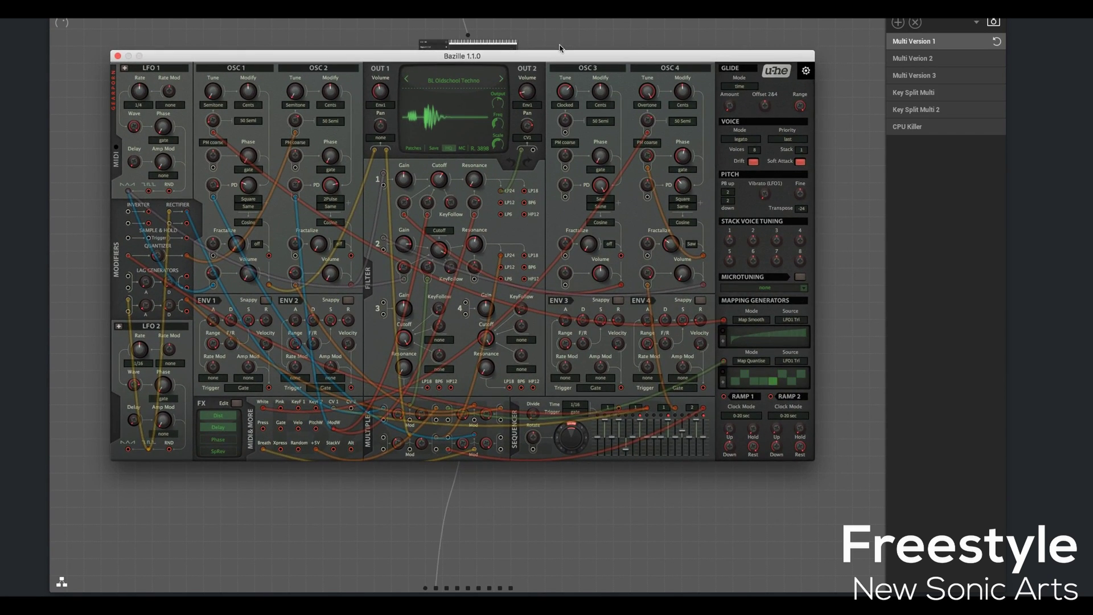
pyautogui.click(118, 56)
# - Inspect the mixer channels, the bx_saturator V2 effect and the key ranges assigned to the three synths in Multi Version 1
pyautogui.doubleClick(467, 382)
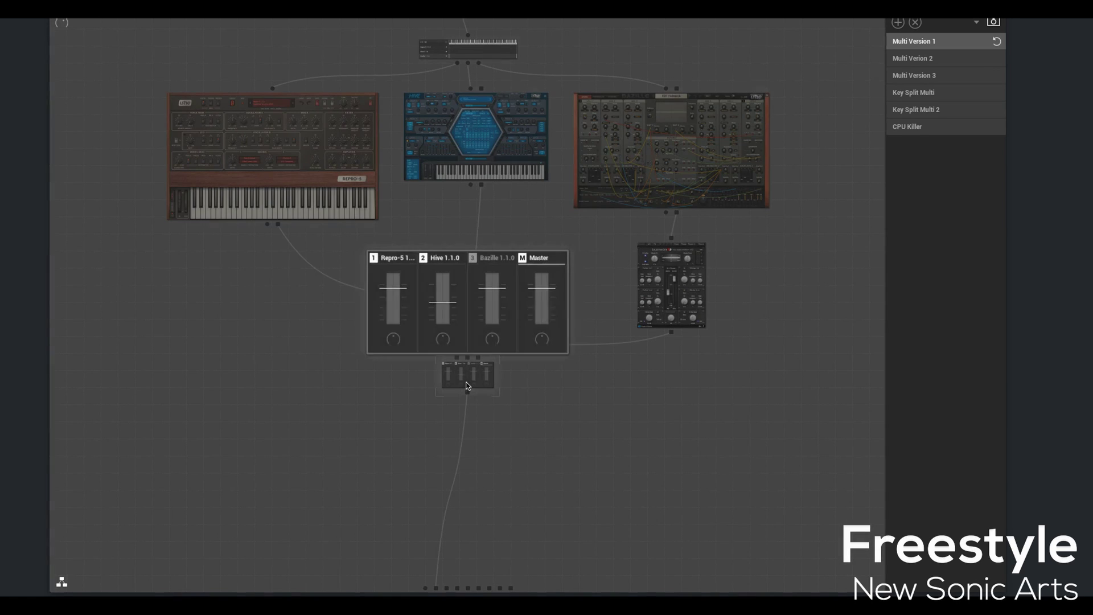
pyautogui.click(423, 236)
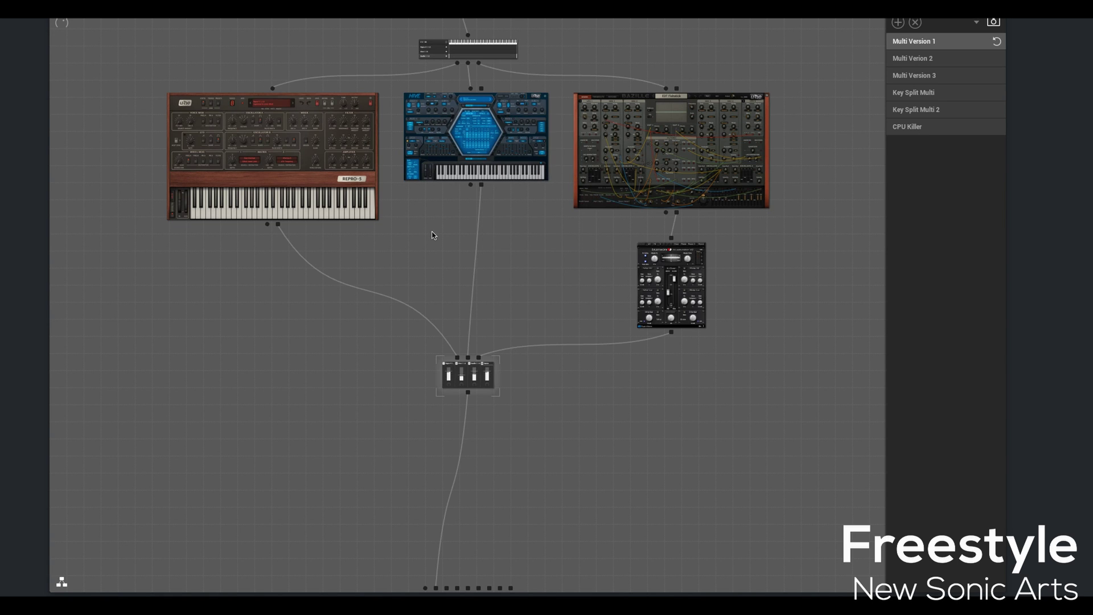
pyautogui.press('Tab')
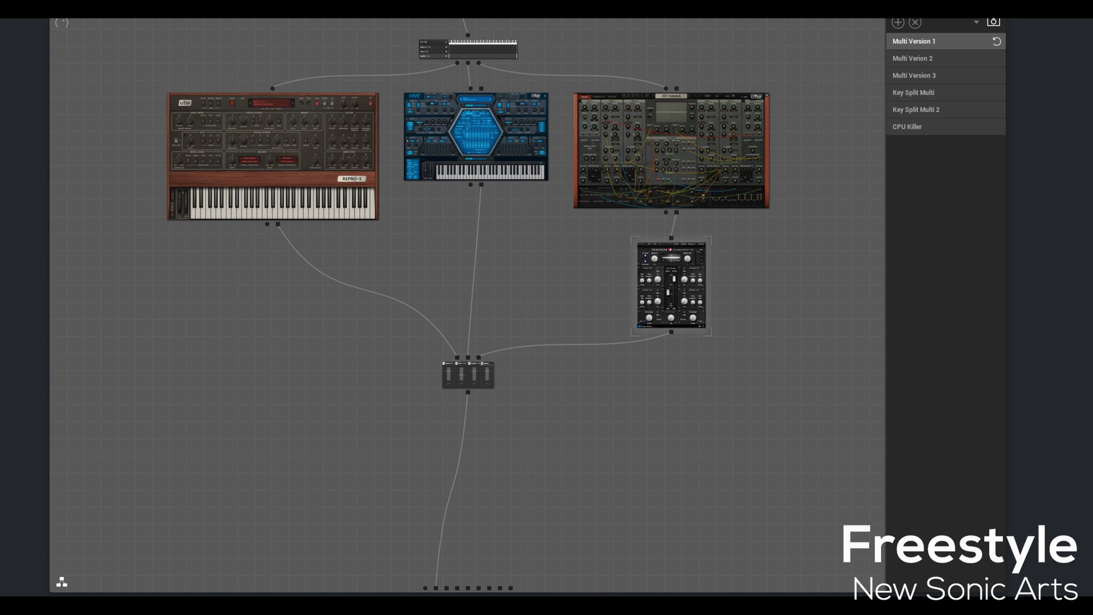
pyautogui.press('Return')
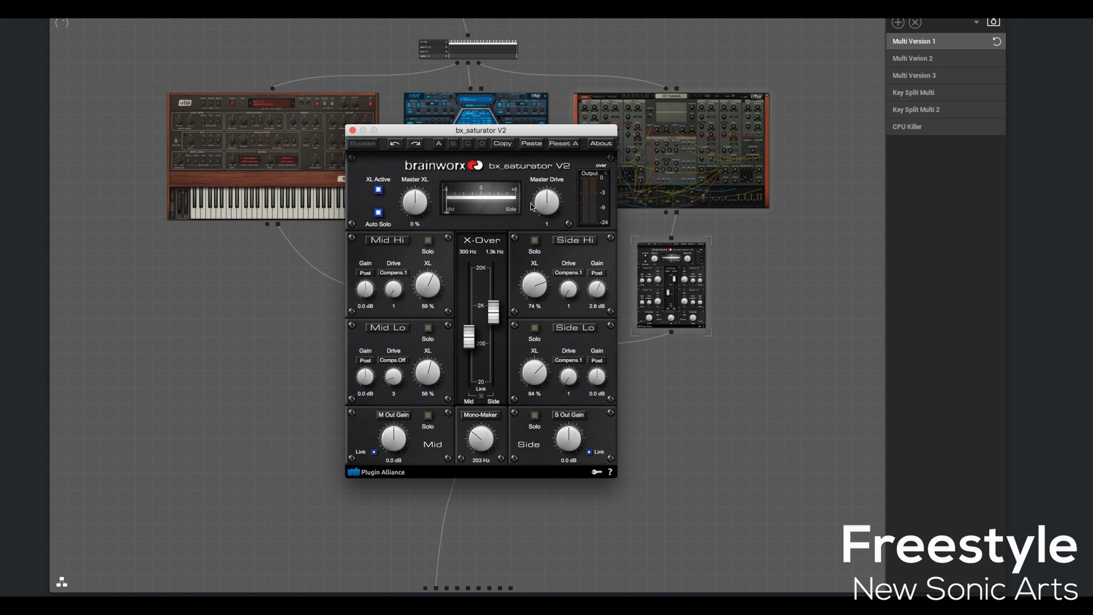
pyautogui.click(352, 132)
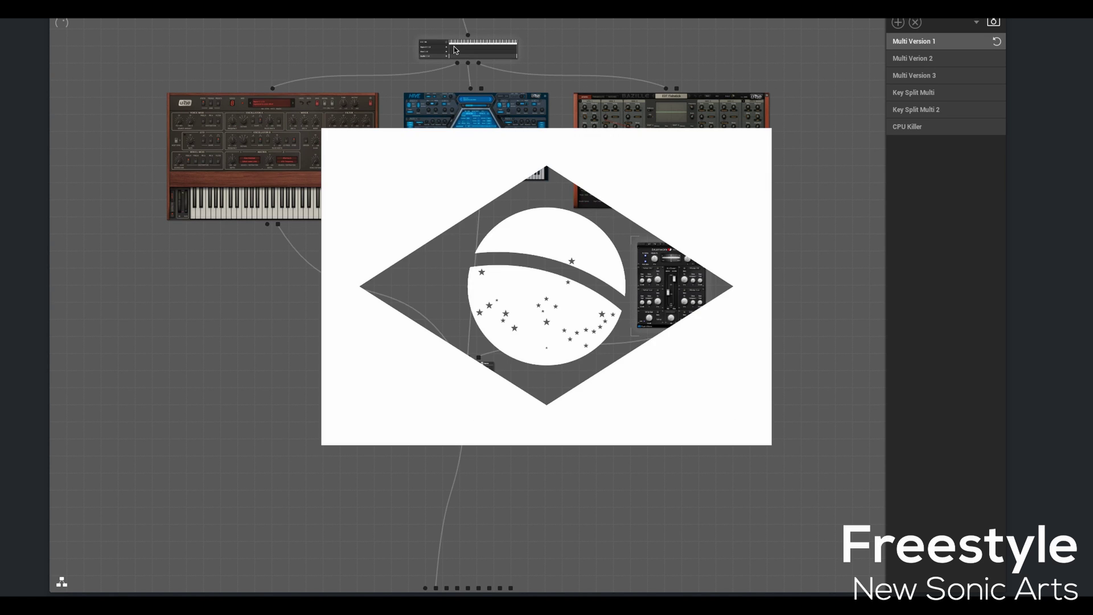
pyautogui.doubleClick(454, 50)
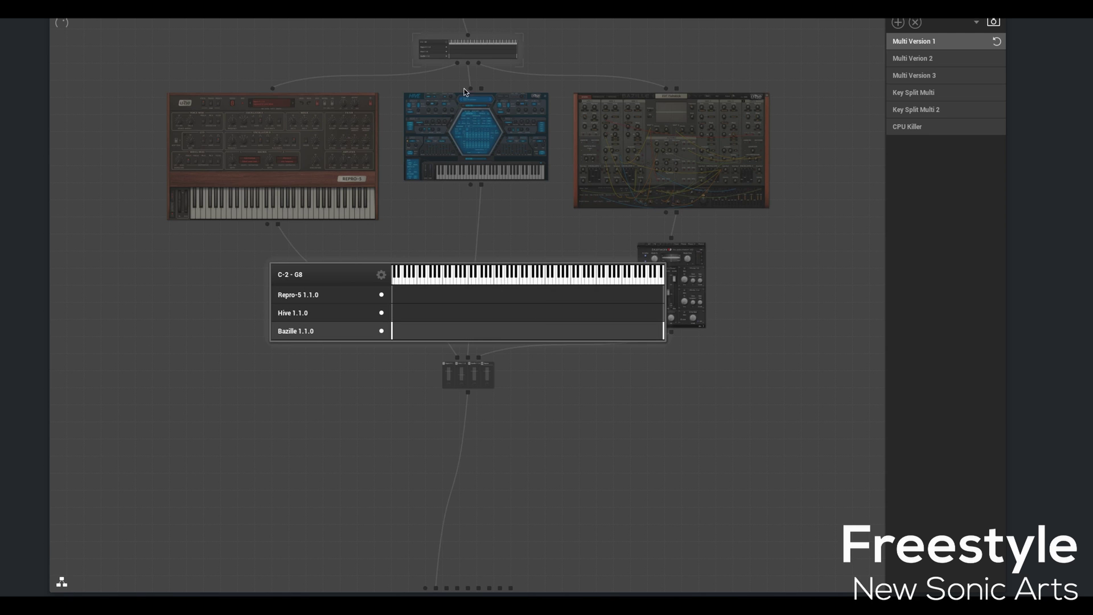
pyautogui.click(562, 44)
# - Recall the Multi Verion 2, Multi Version 3, Key Split Multi, Key Split Multi 2 and CPU Killer snapshots in turn, viewing the key splits
pyautogui.click(914, 59)
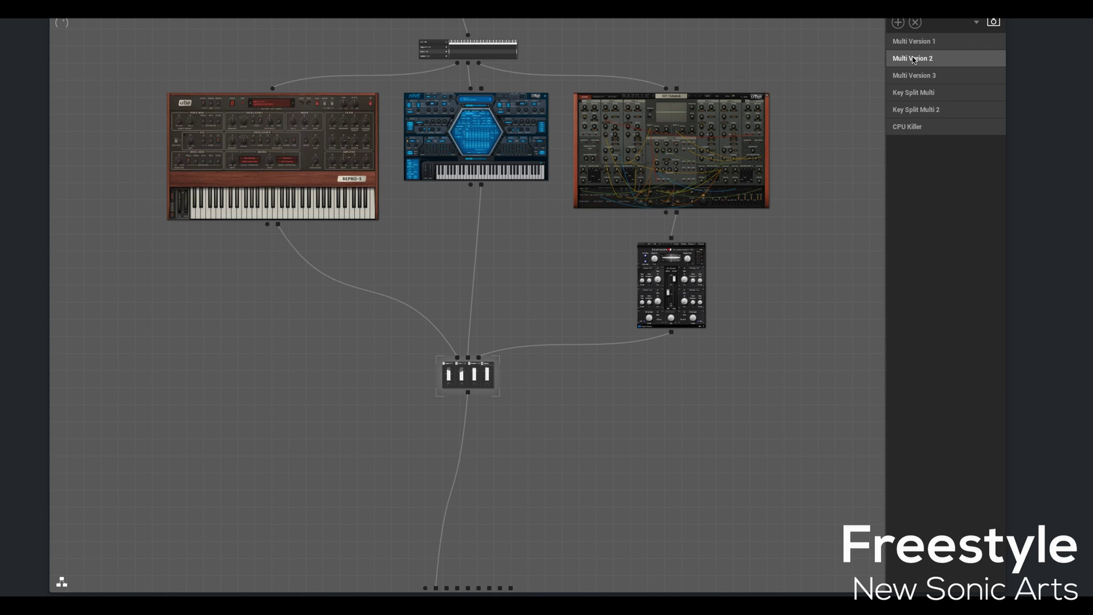
pyautogui.click(923, 76)
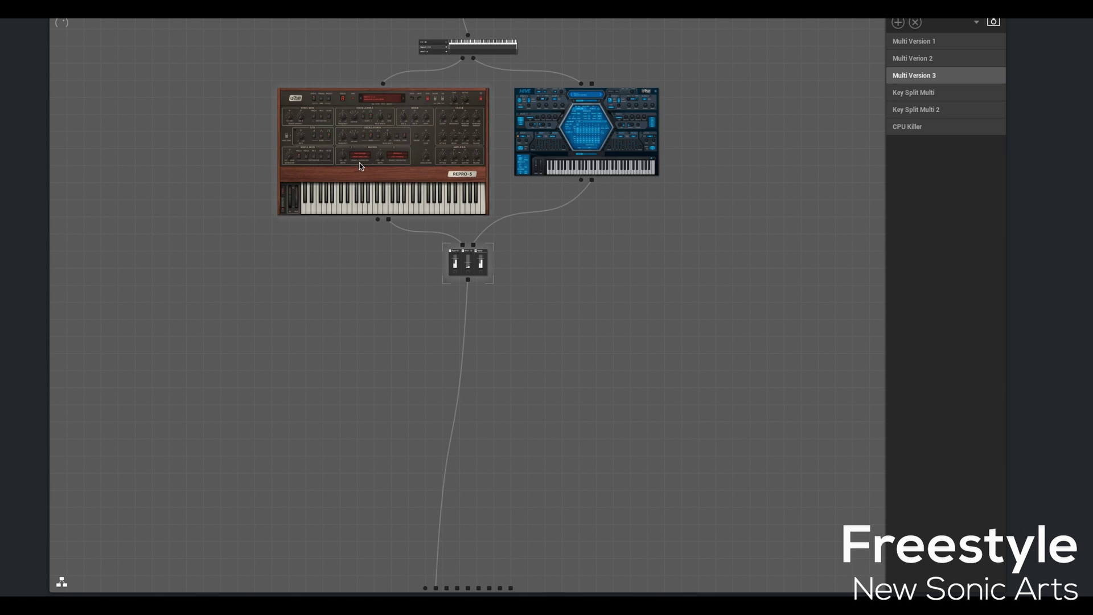
pyautogui.doubleClick(480, 56)
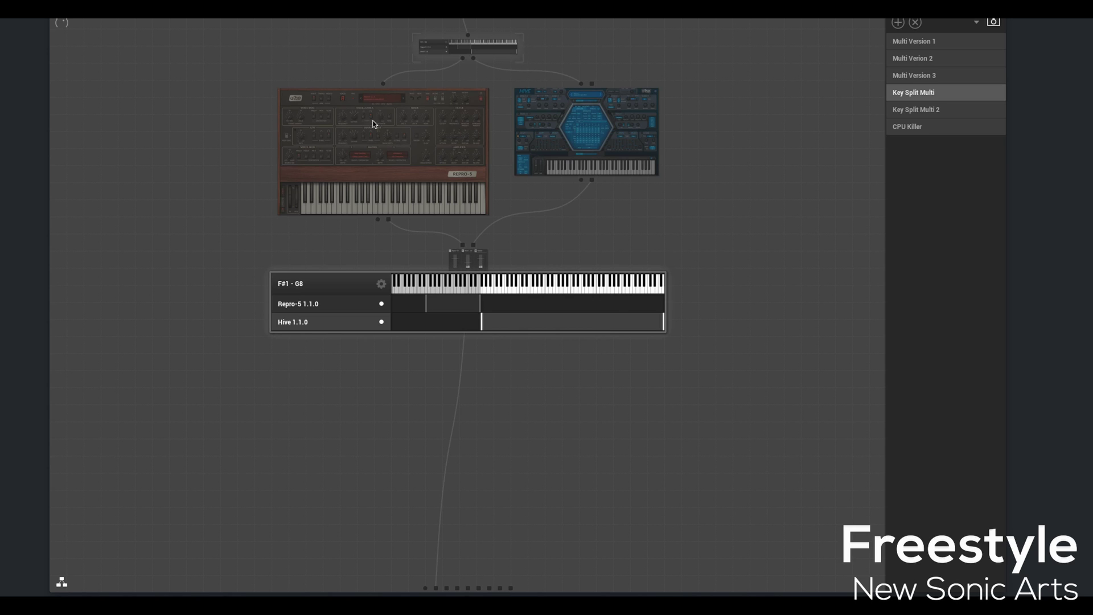
pyautogui.click(936, 110)
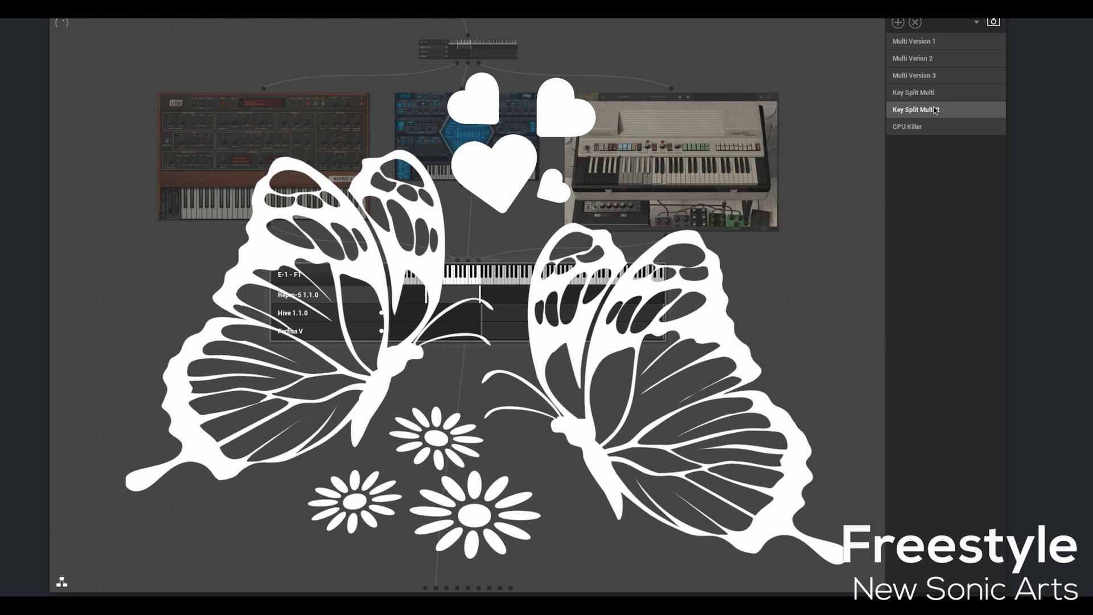
pyautogui.click(918, 127)
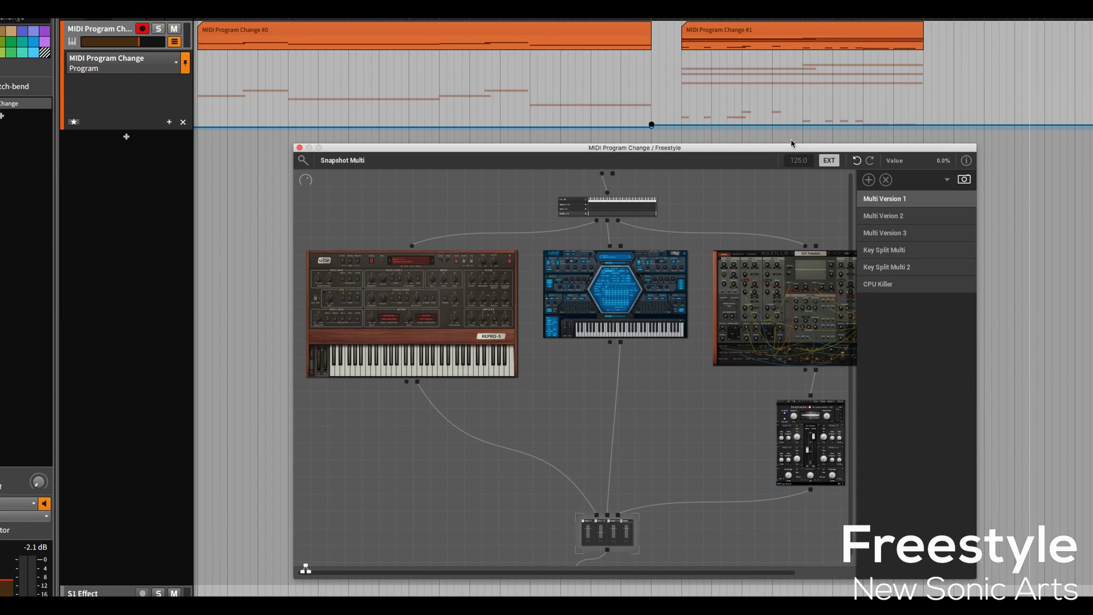
# - Reposition the Freestyle window below the MIDI Program Change track and play the arrangement to switch snapshots through program changes
pyautogui.moveTo(764, 151); pyautogui.dragTo(696, 152)
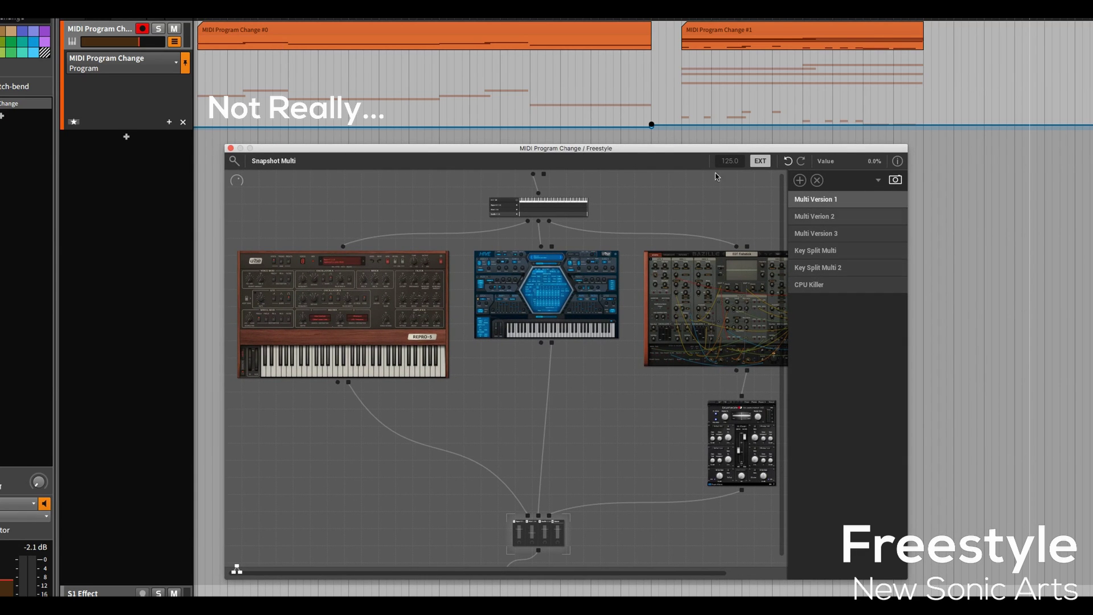
pyautogui.press('space')
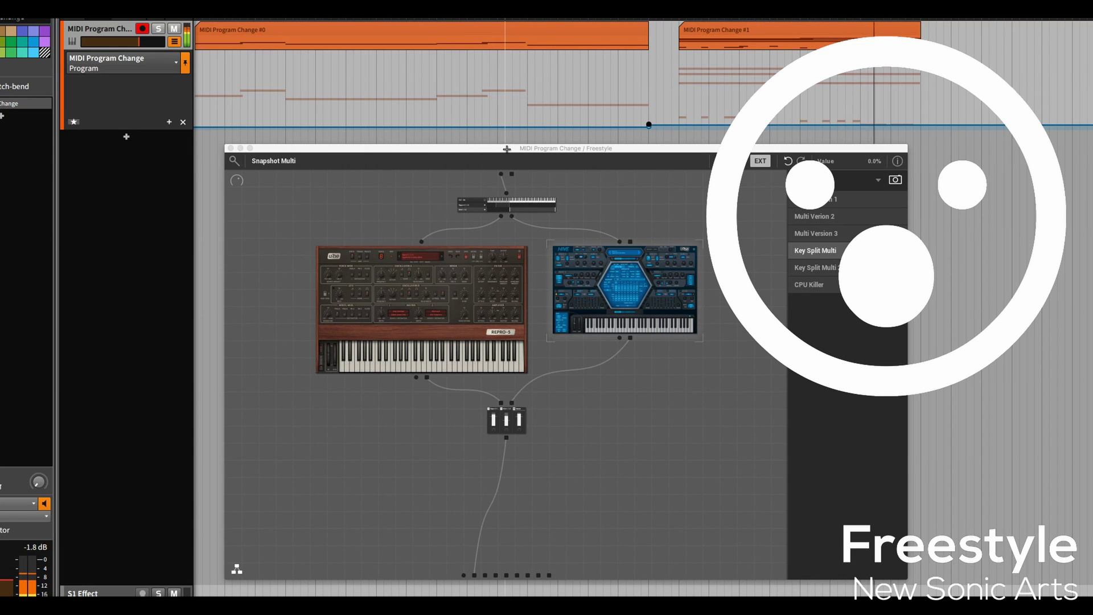
pyautogui.moveTo(507, 148); pyautogui.dragTo(541, 151)
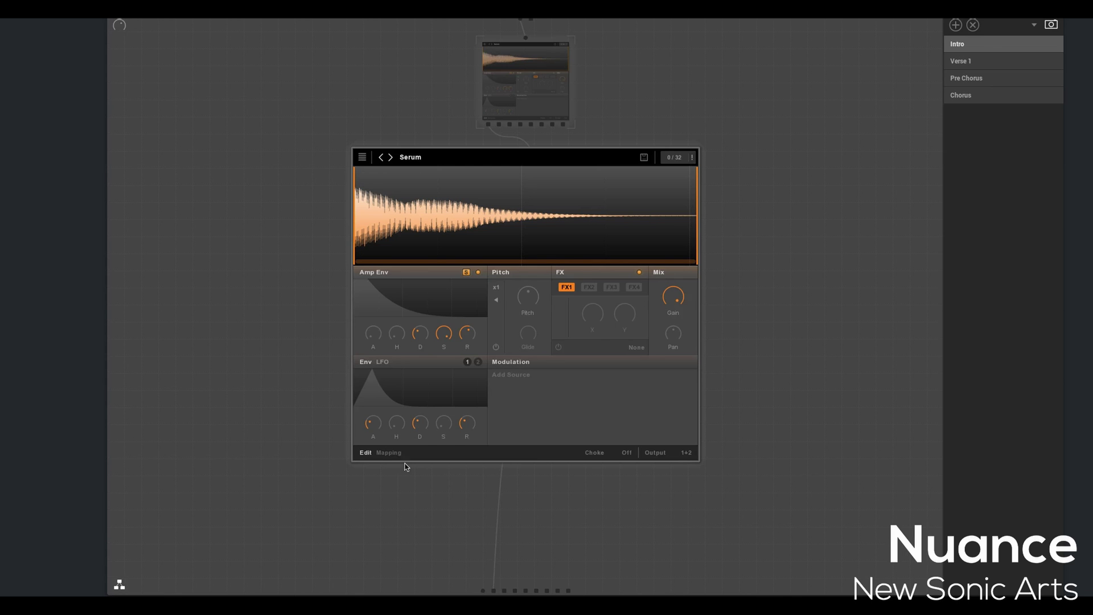
# - Look through the mapping, edit and pad layer views of the Serum sampler patch, and close the DSP Performance Graph
pyautogui.click(389, 452)
pyautogui.click(366, 453)
pyautogui.click(362, 158)
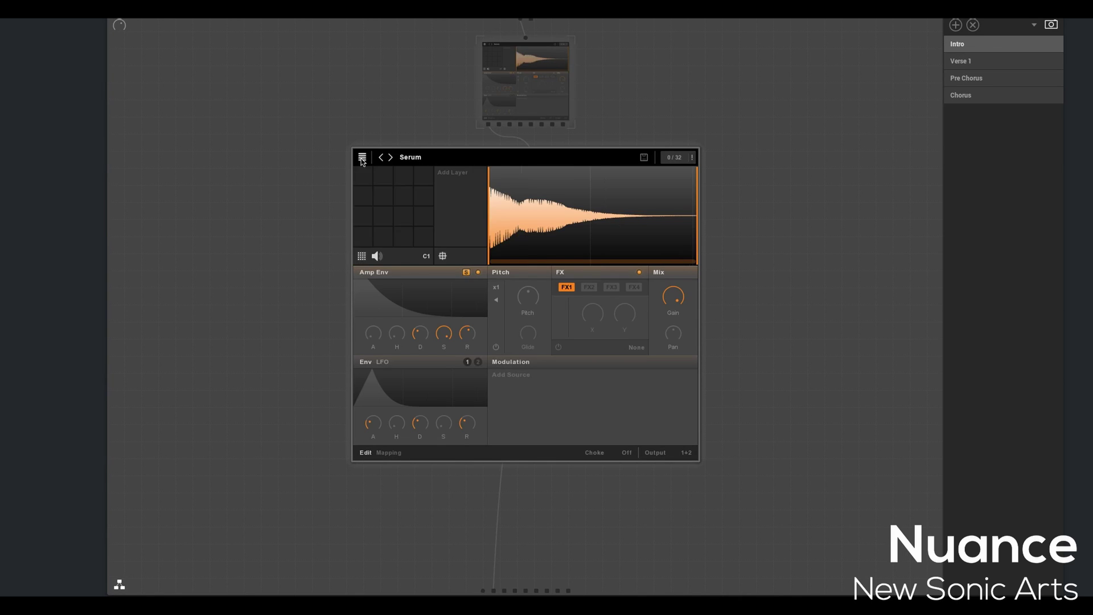
pyautogui.click(362, 158)
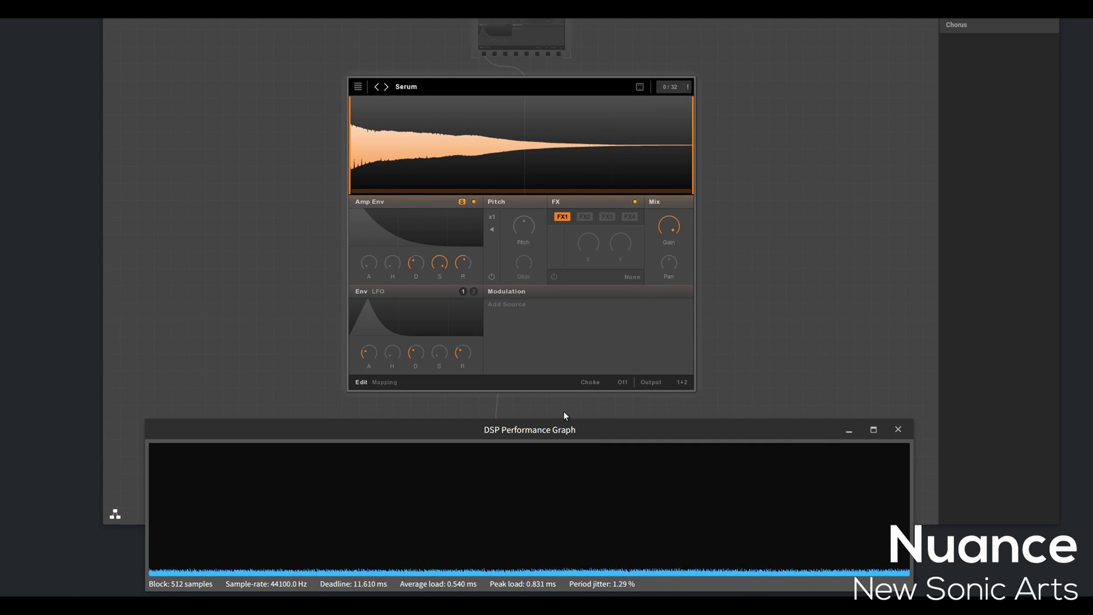
pyautogui.click(899, 429)
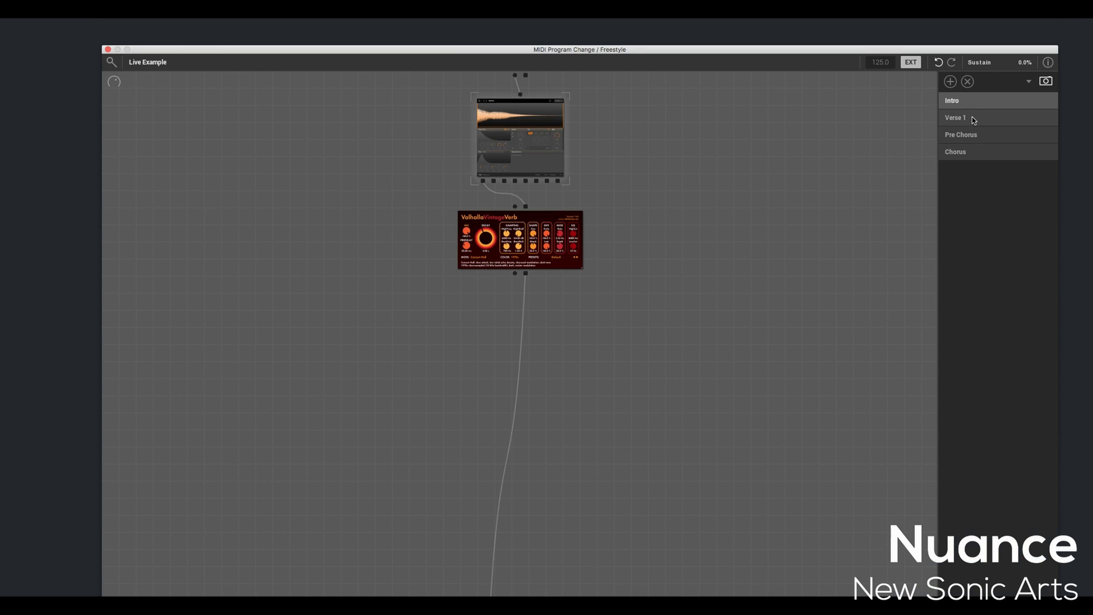
# - Recall the Verse 1, Pre Chorus and Chorus snapshots one after another in the Live Example patch
pyautogui.click(973, 118)
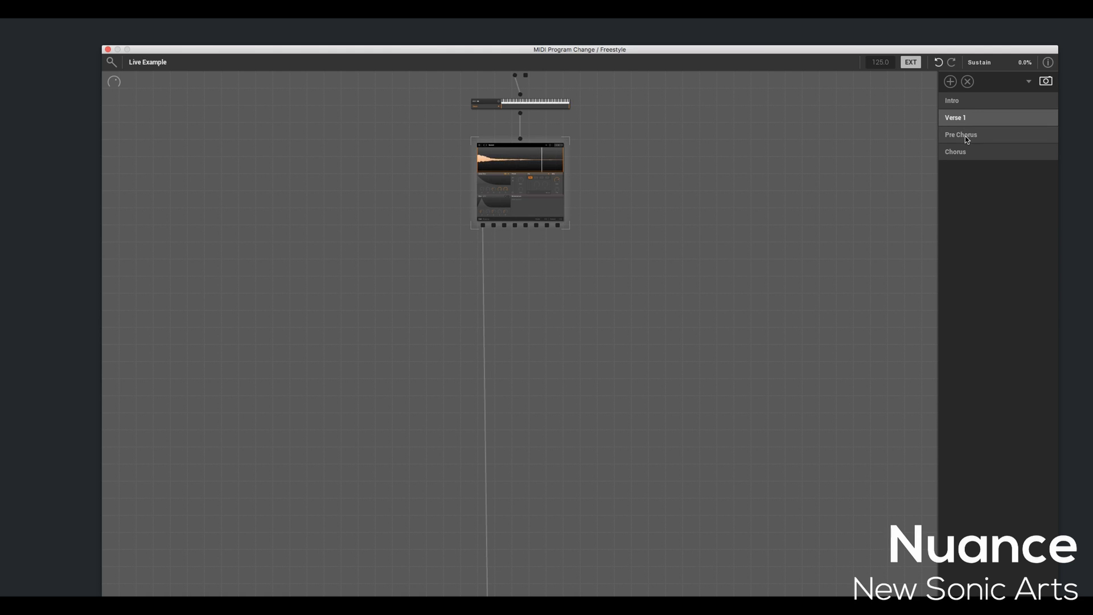
pyautogui.click(966, 135)
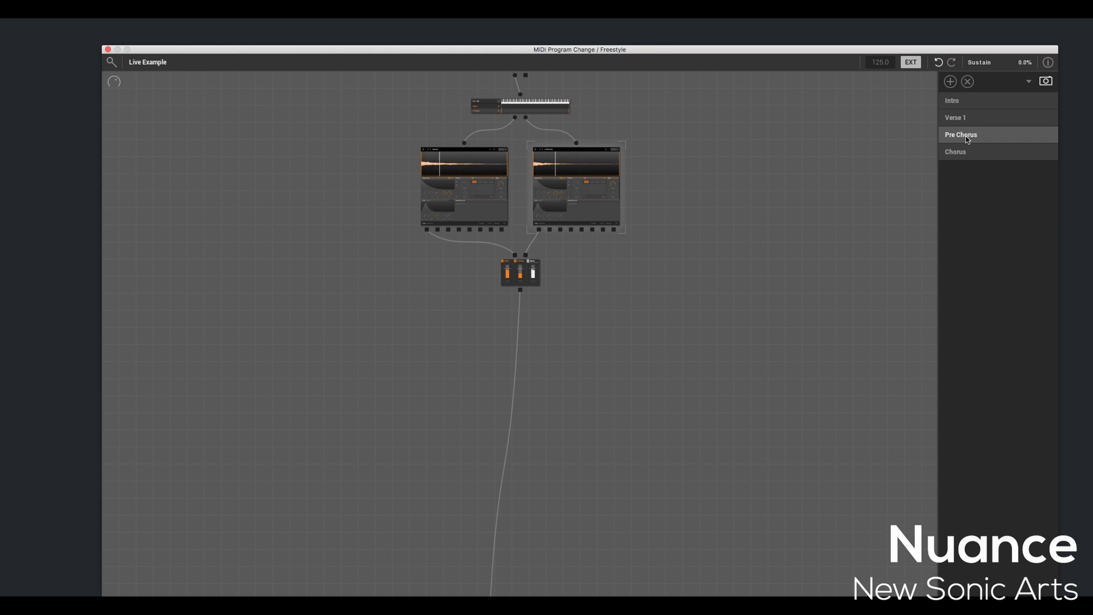
pyautogui.click(989, 154)
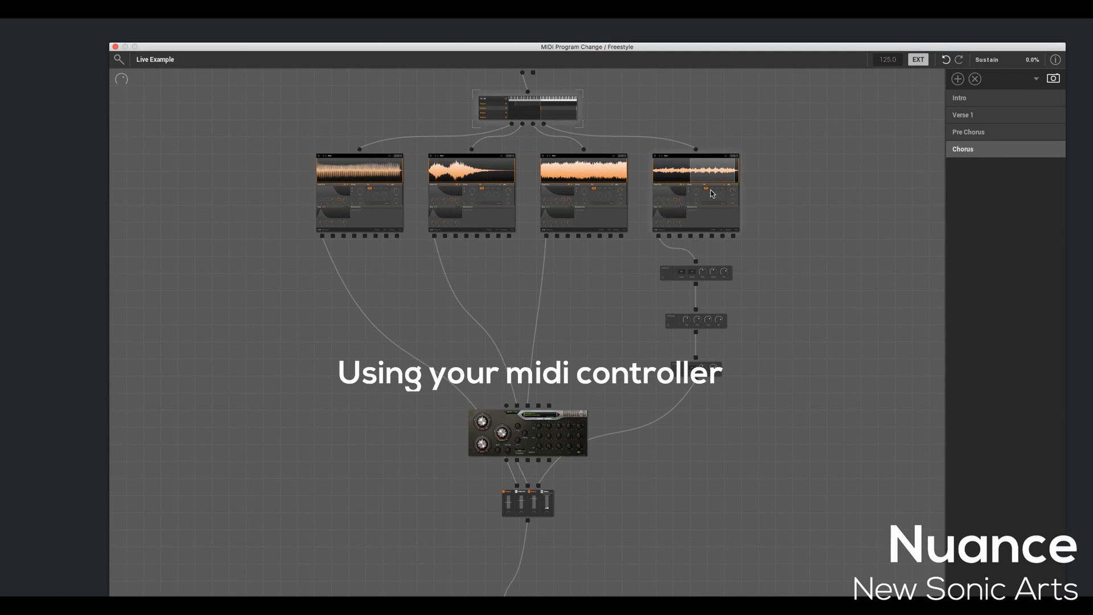
# - Open the first three Nuance samplers of the Chorus snapshot one after another to examine their samples
pyautogui.click(378, 196)
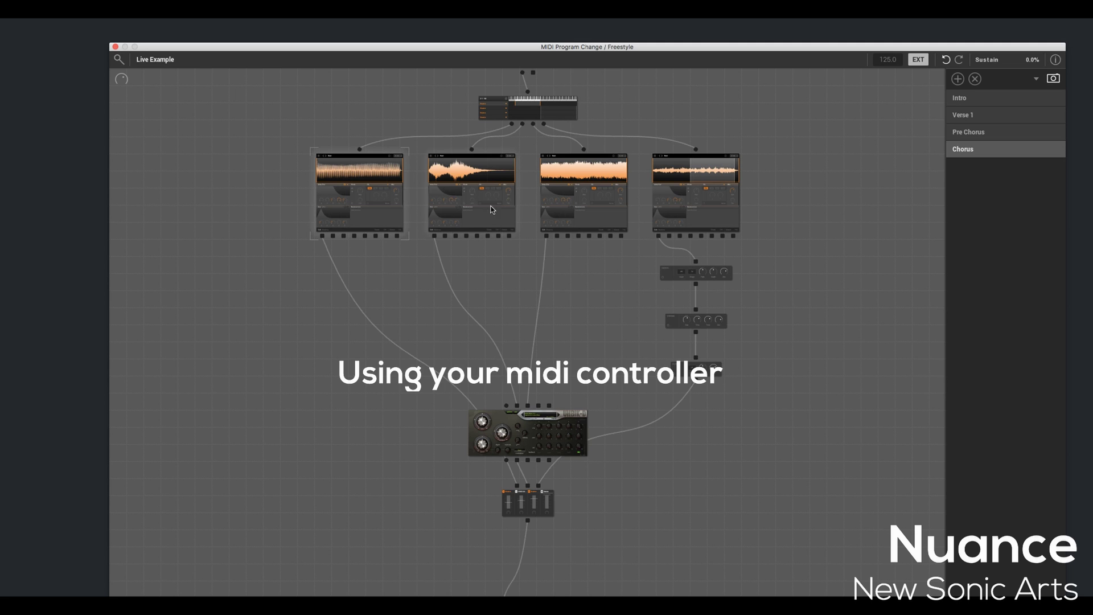
pyautogui.doubleClick(354, 209)
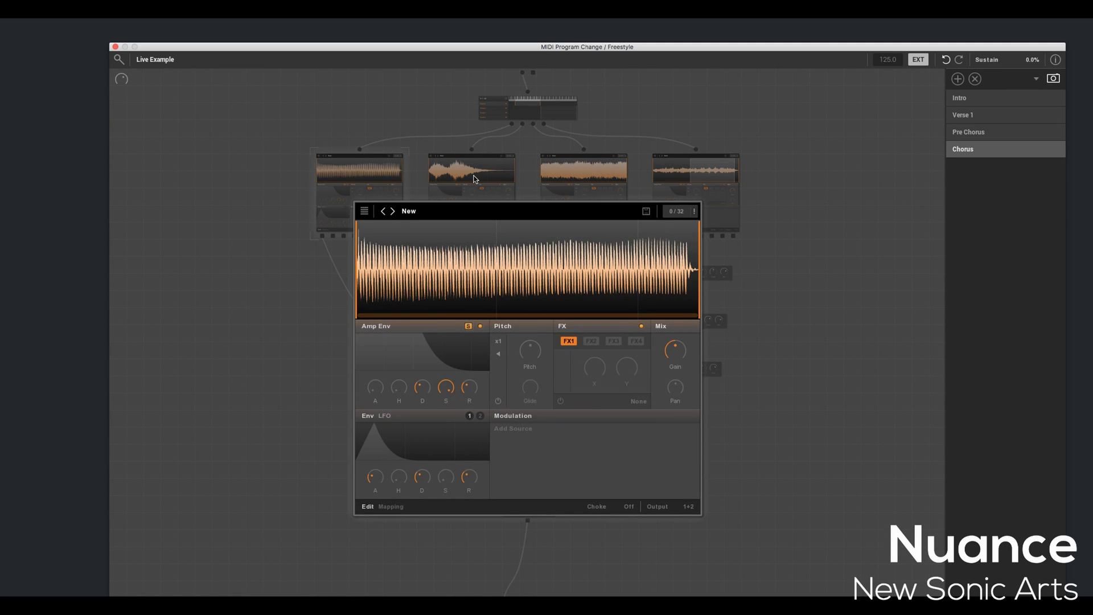
pyautogui.click(472, 182)
pyautogui.doubleClick(473, 184)
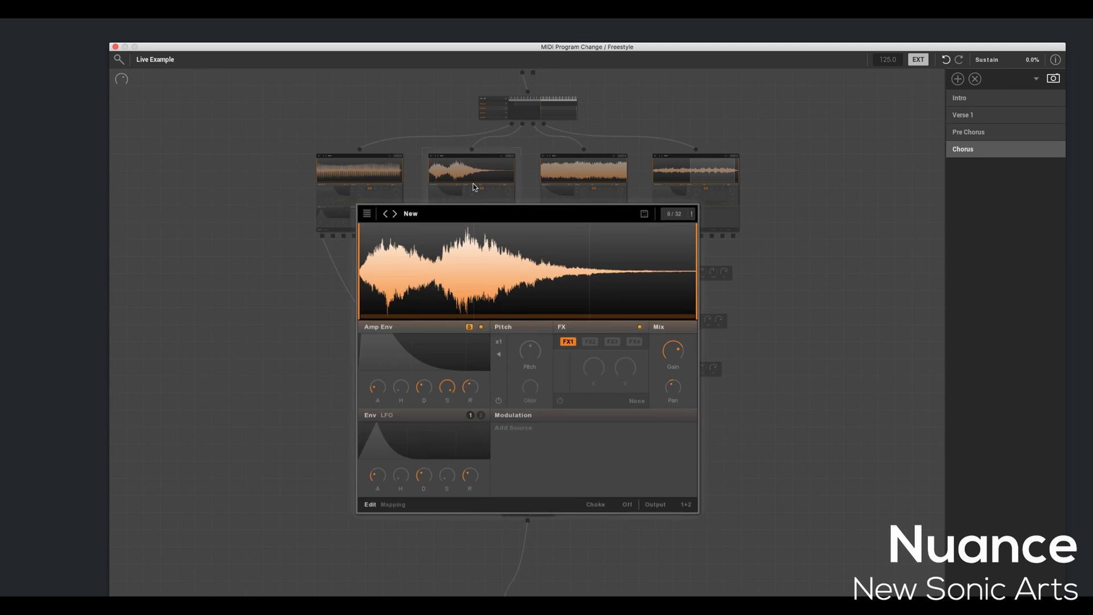
pyautogui.click(586, 194)
pyautogui.doubleClick(586, 195)
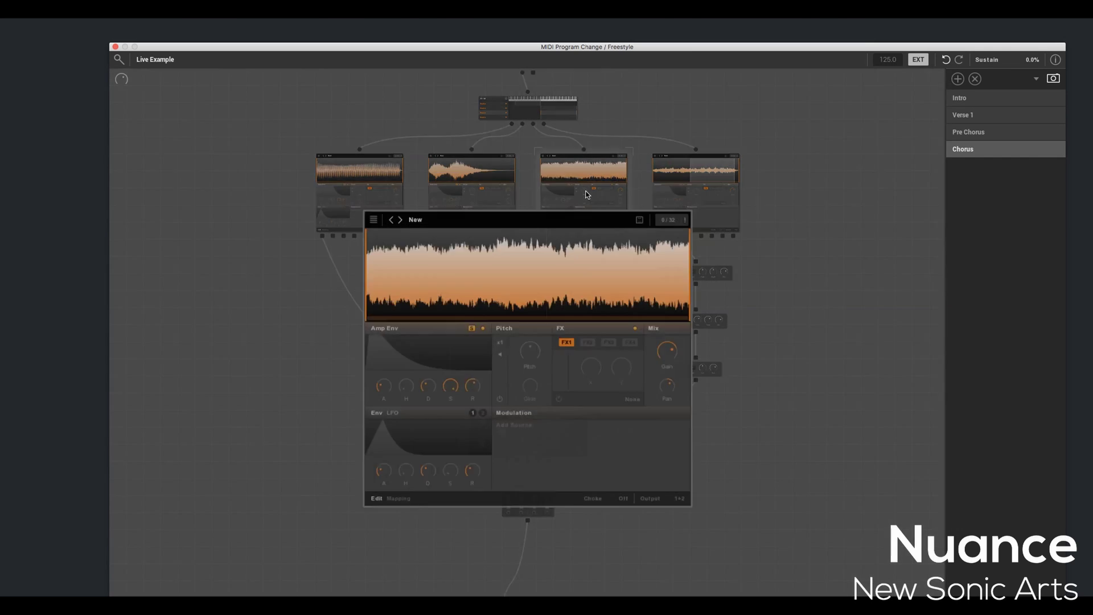
# - Examine the sample in the fourth Nuance sampler, and open the keyboard module that feeds the four samplers
pyautogui.click(681, 194)
pyautogui.doubleClick(681, 194)
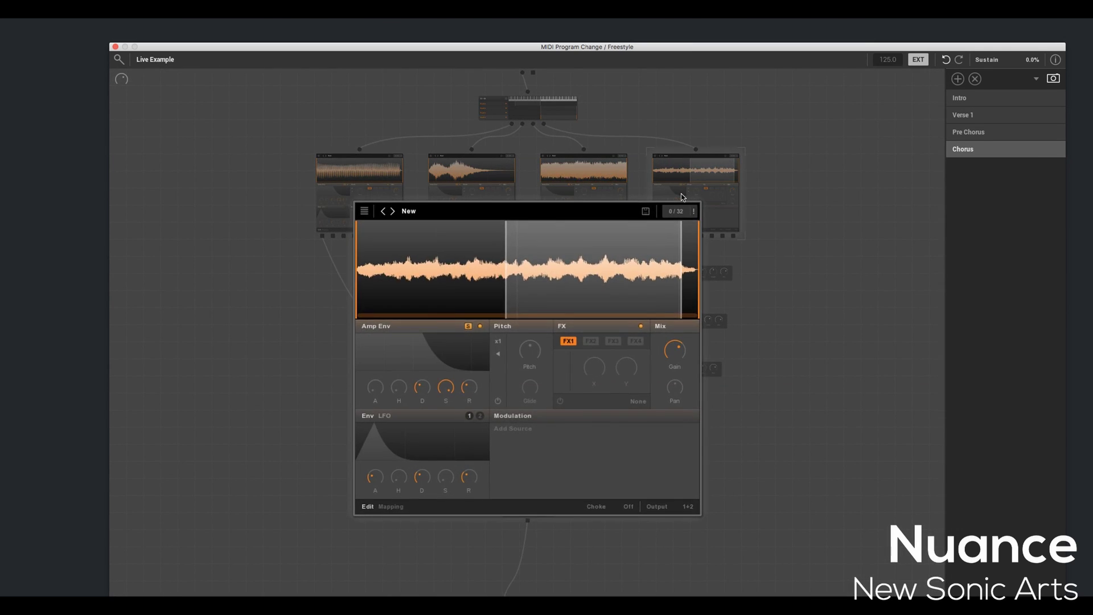
pyautogui.click(681, 194)
pyautogui.click(520, 111)
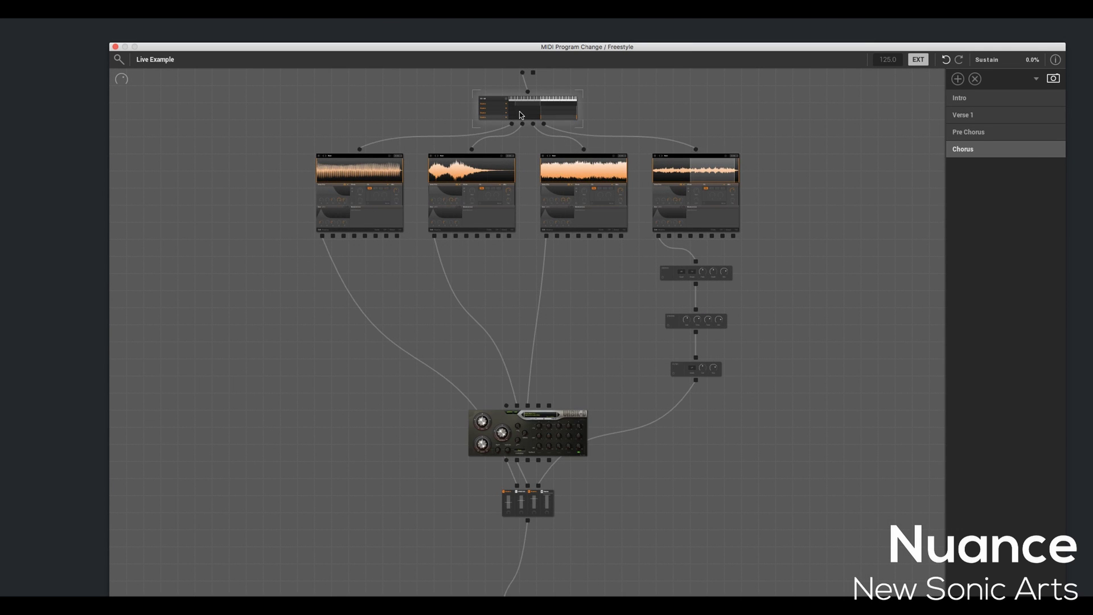
pyautogui.doubleClick(519, 111)
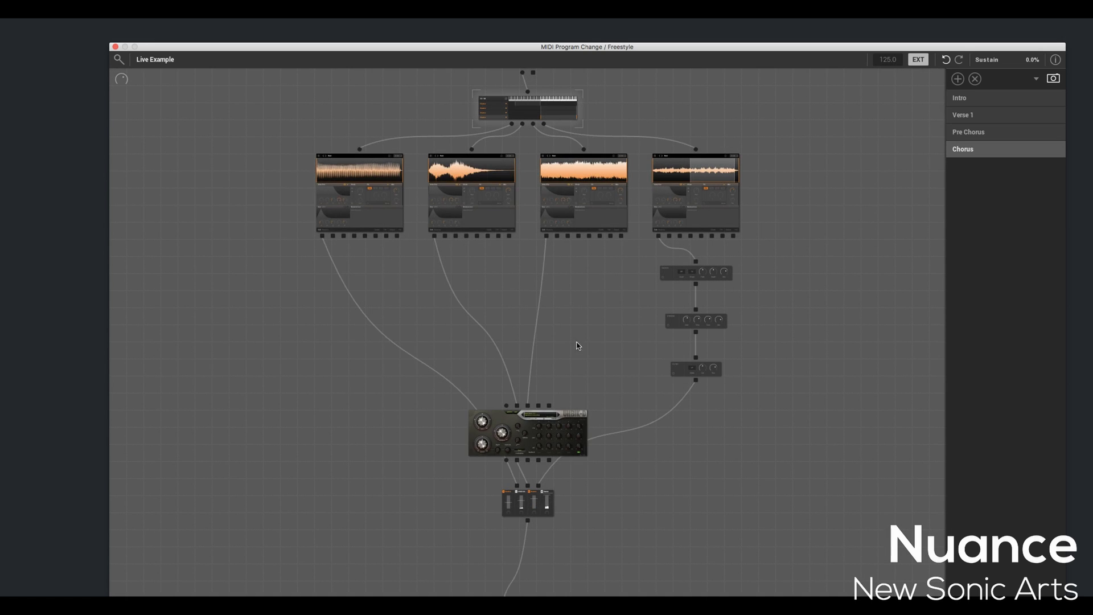
# - Inspect the Uhbik delay and the effects chained below the fourth sampler one after another, closing each view
pyautogui.doubleClick(528, 432)
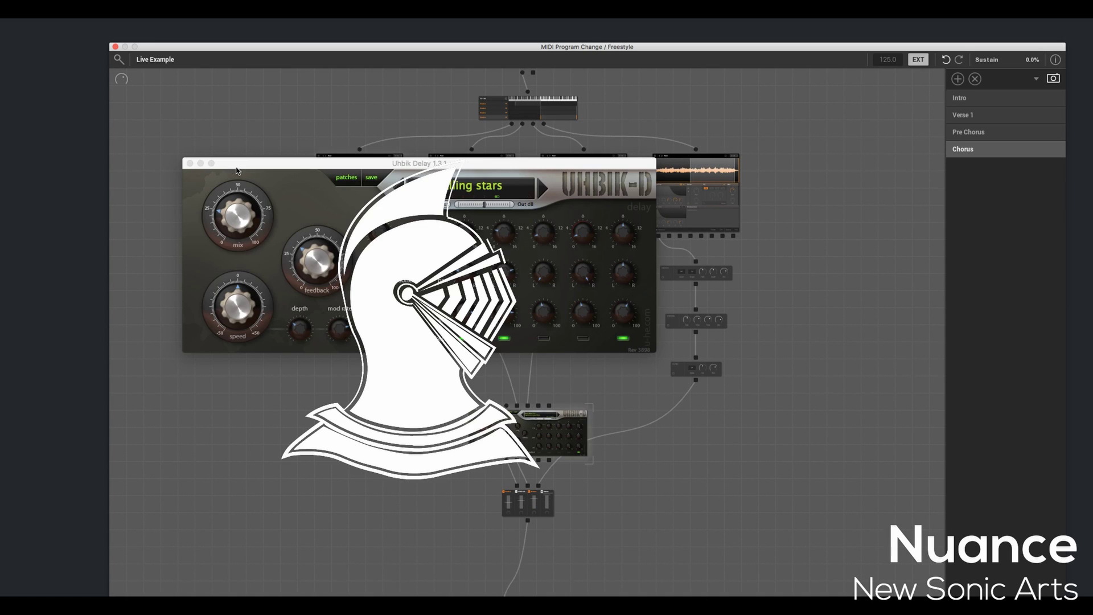
pyautogui.click(190, 164)
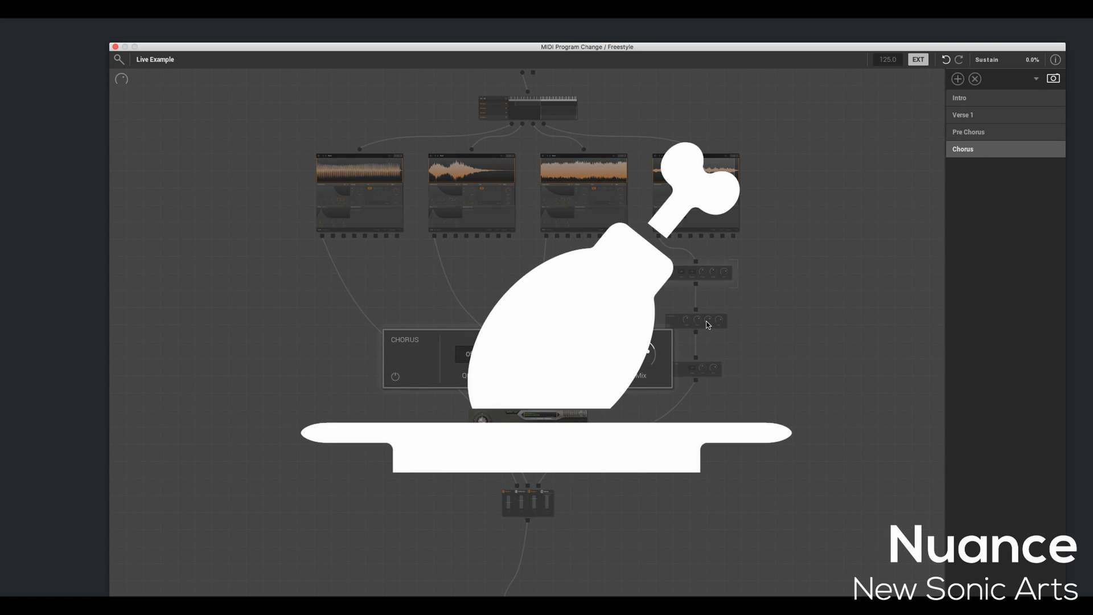
pyautogui.click(708, 324)
pyautogui.doubleClick(707, 323)
pyautogui.press('Escape')
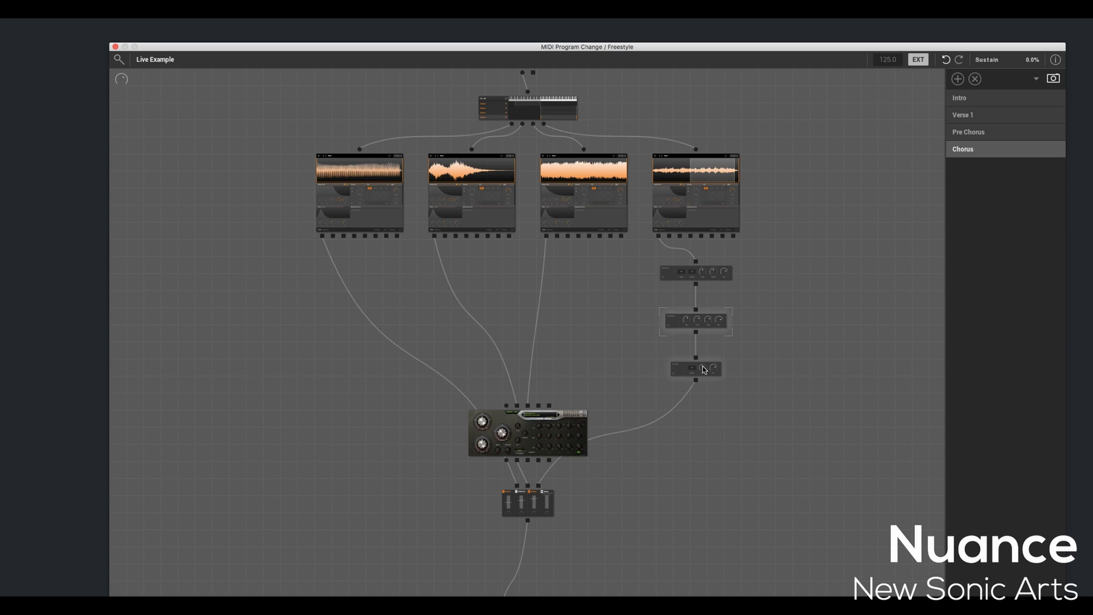
pyautogui.click(704, 372)
pyautogui.doubleClick(703, 372)
pyautogui.press('Escape')
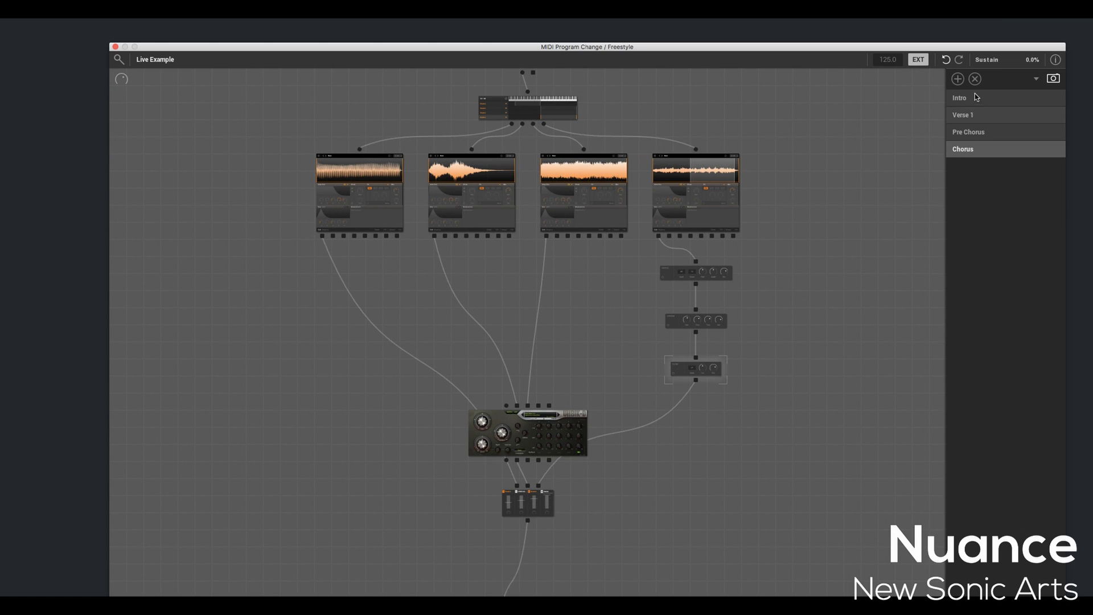
# - Recall the Intro, Verse 1, Pre Chorus and Chorus snapshots in song order
pyautogui.click(978, 98)
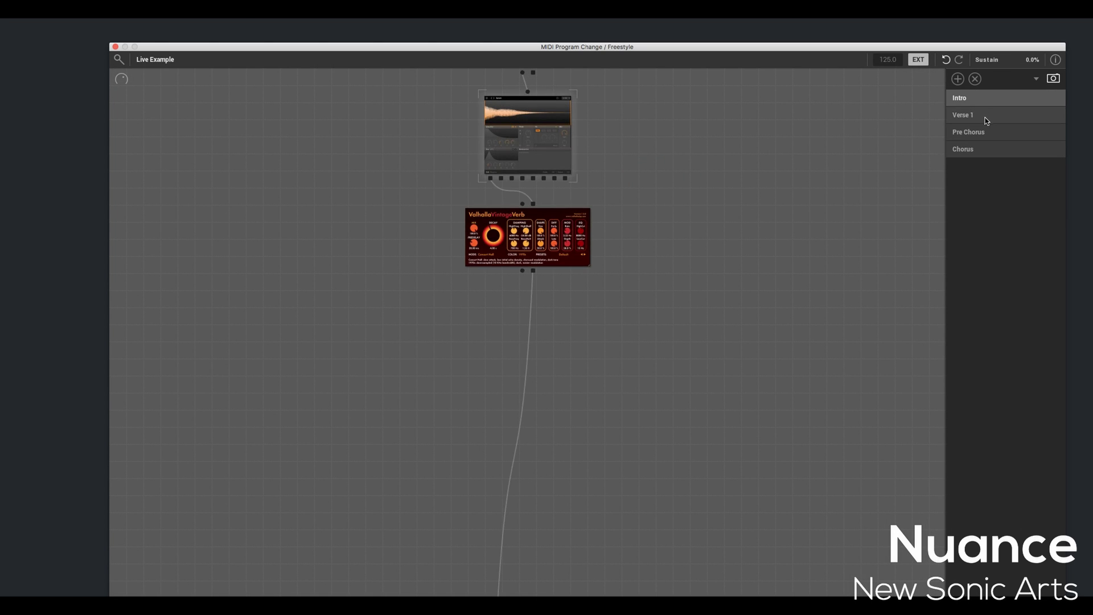
pyautogui.click(986, 118)
pyautogui.click(985, 132)
pyautogui.click(988, 150)
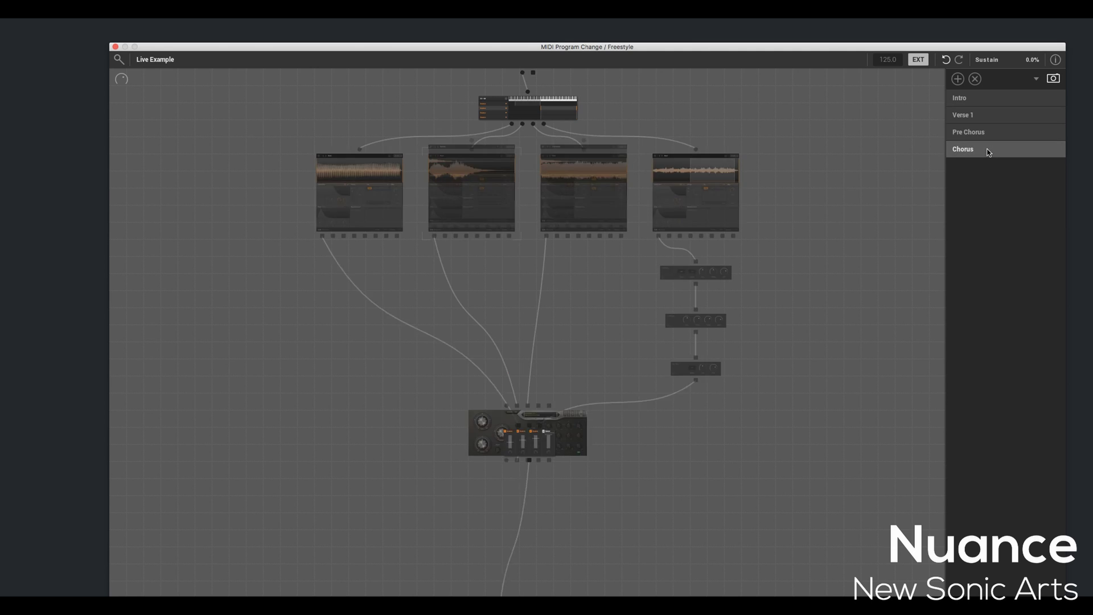